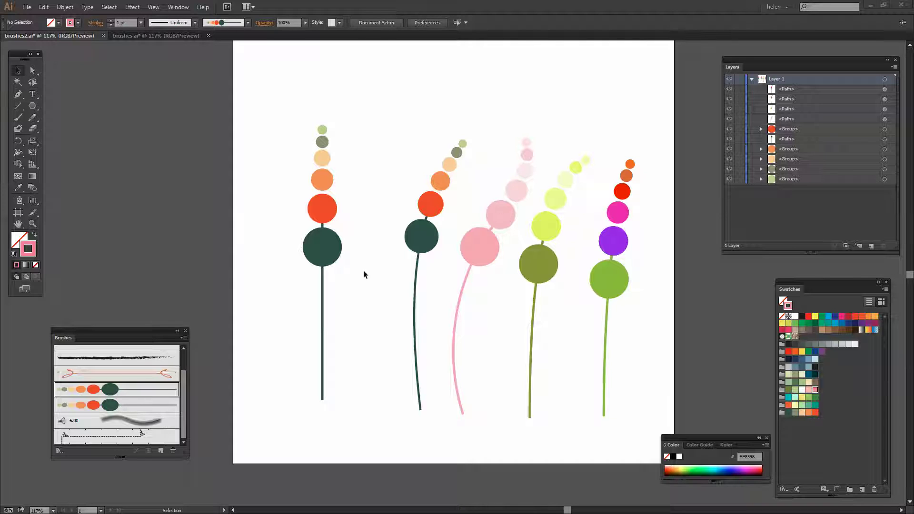
# Bring the brushes.ai document with the dark night-sky flower artwork to the front
pyautogui.click(127, 34)
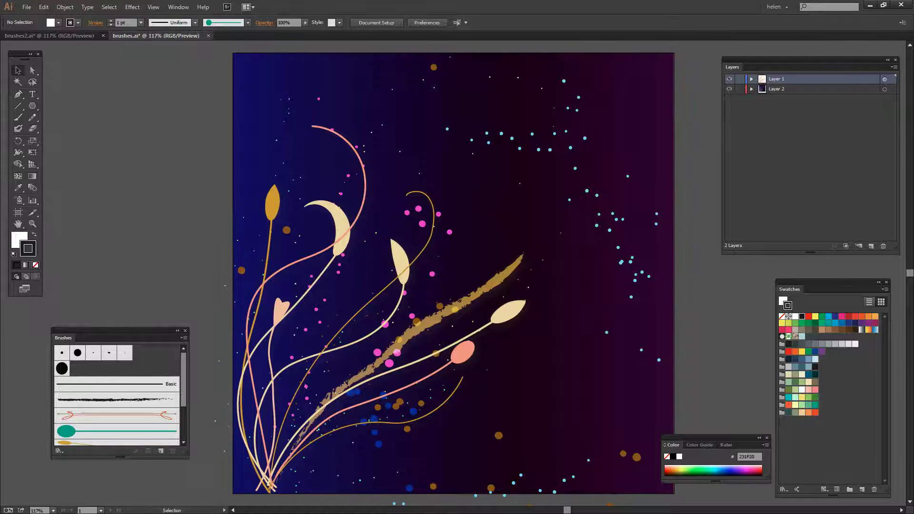
# Create a new blank Untitled-1 document with the default settings
pyautogui.click(27, 7)
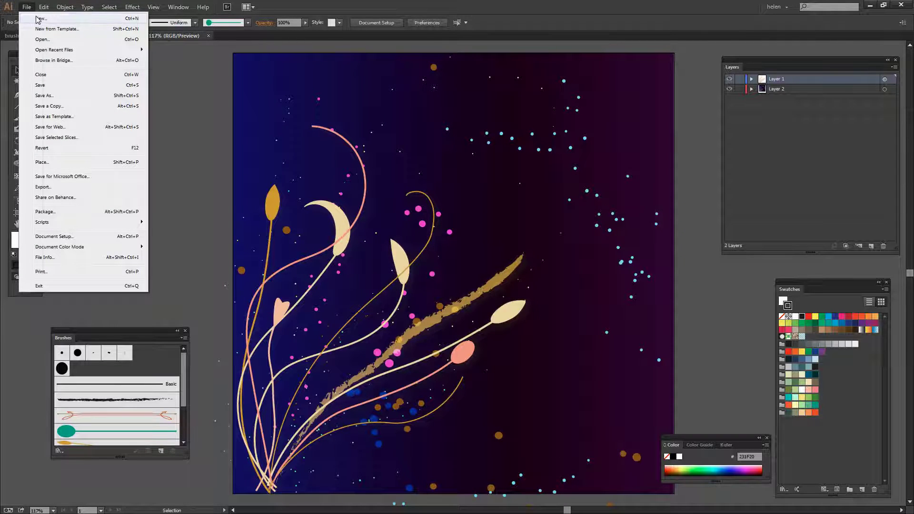
pyautogui.click(39, 19)
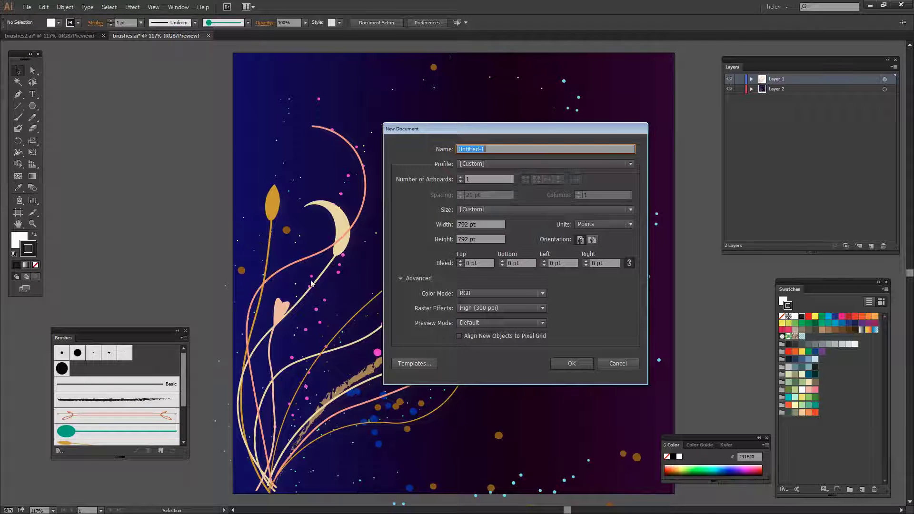
pyautogui.click(576, 365)
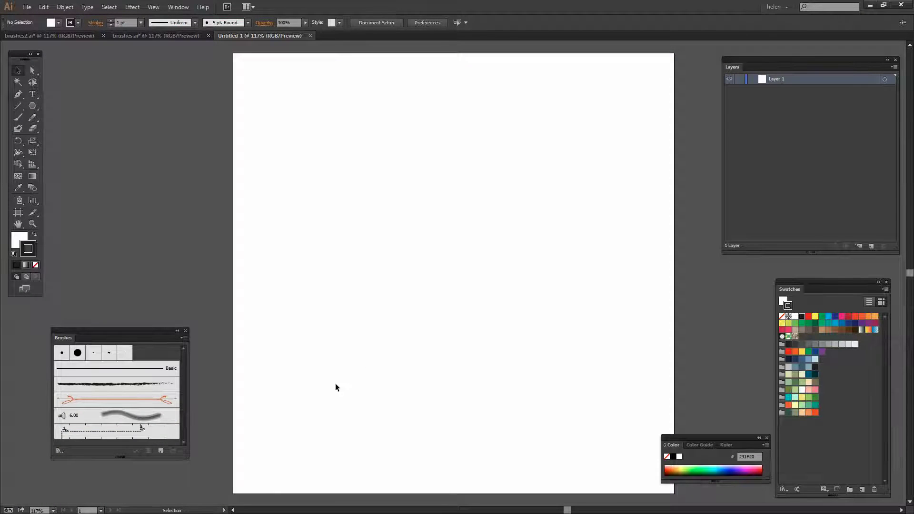
# Draw a small orange-red circle, about 48.7 pt across, with no stroke
pyautogui.moveTo(32, 106); pyautogui.dragTo(61, 128)
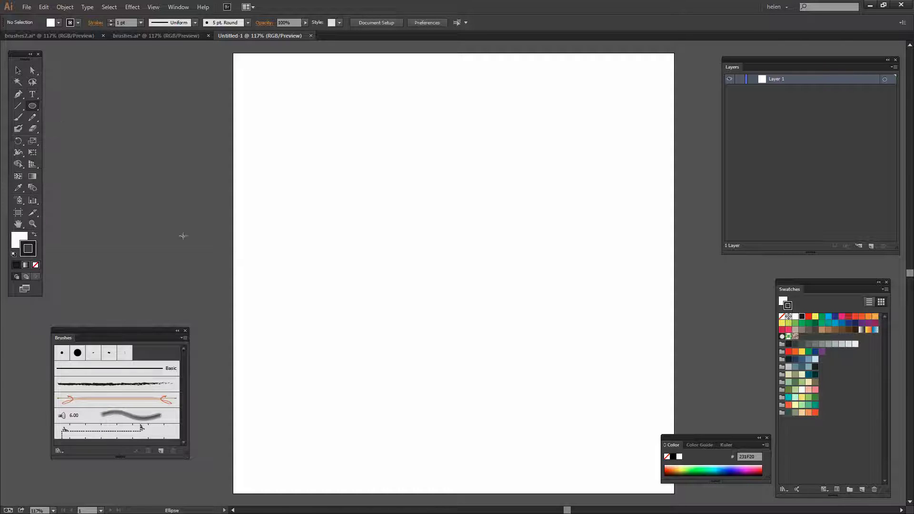
pyautogui.click(36, 266)
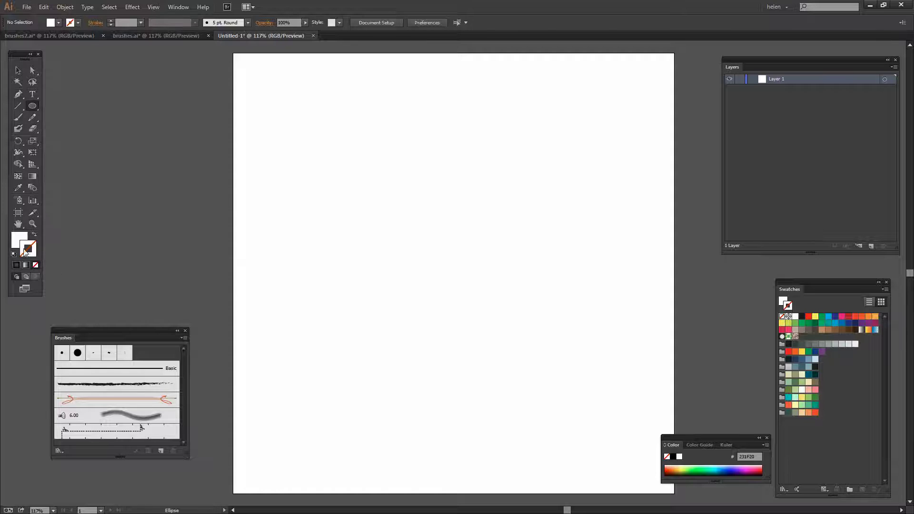
pyautogui.click(814, 413)
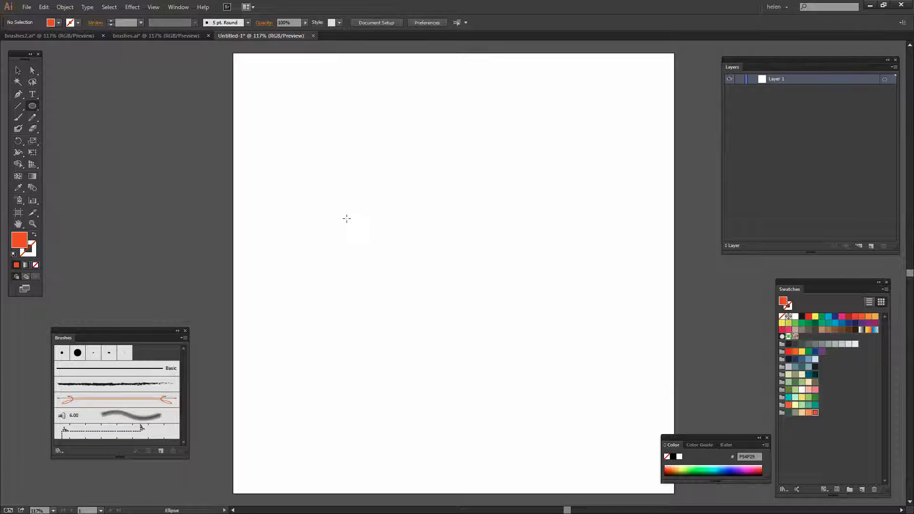
pyautogui.moveTo(358, 222); pyautogui.dragTo(385, 250)
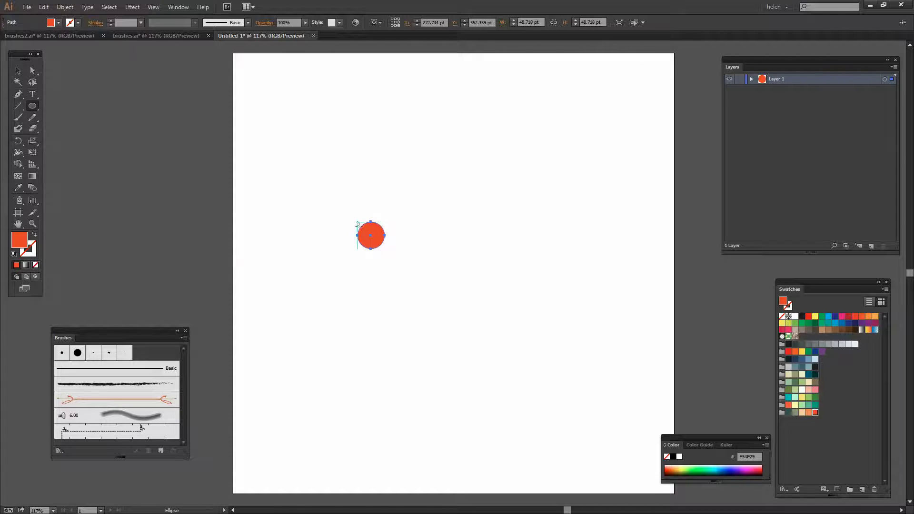
# Add a previewed Transform effect to the circle with 4 copies offset vertically
pyautogui.click(132, 8)
pyautogui.moveTo(157, 80)
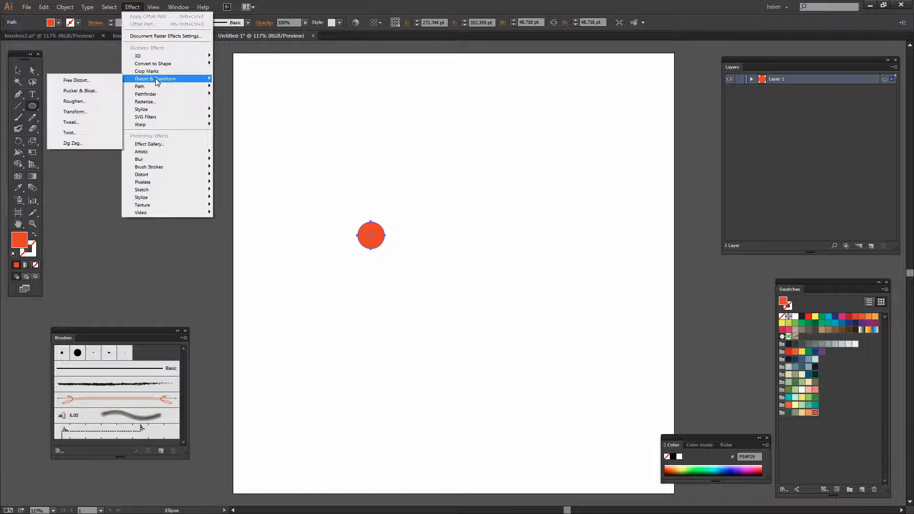
pyautogui.click(74, 113)
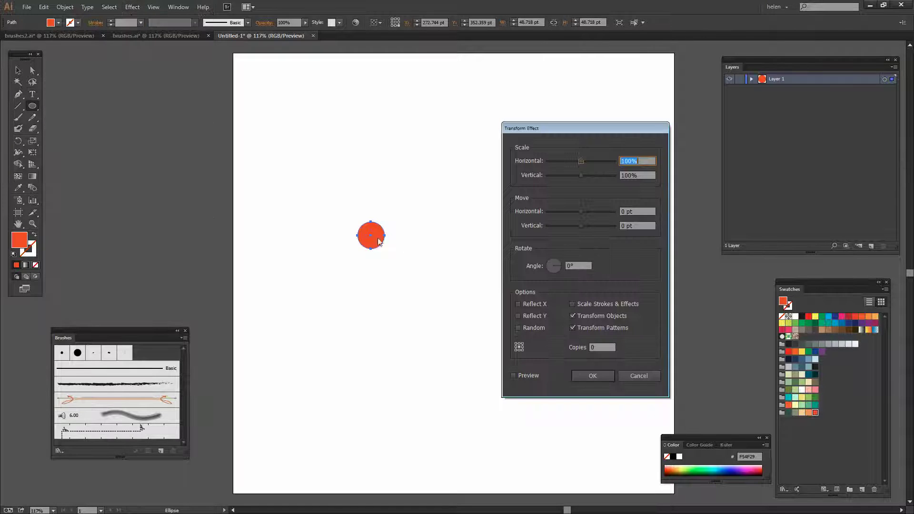
pyautogui.click(514, 376)
pyautogui.click(607, 352)
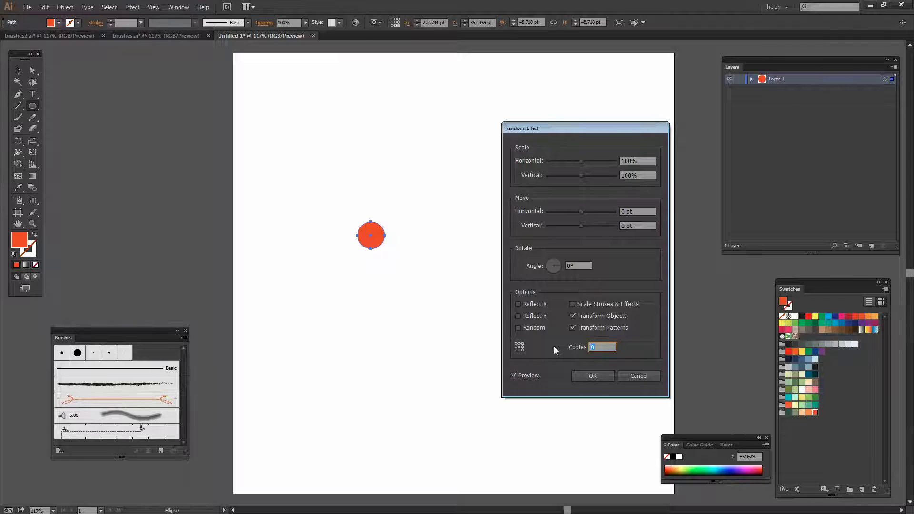
pyautogui.write('4')
pyautogui.moveTo(582, 225); pyautogui.dragTo(564, 230)
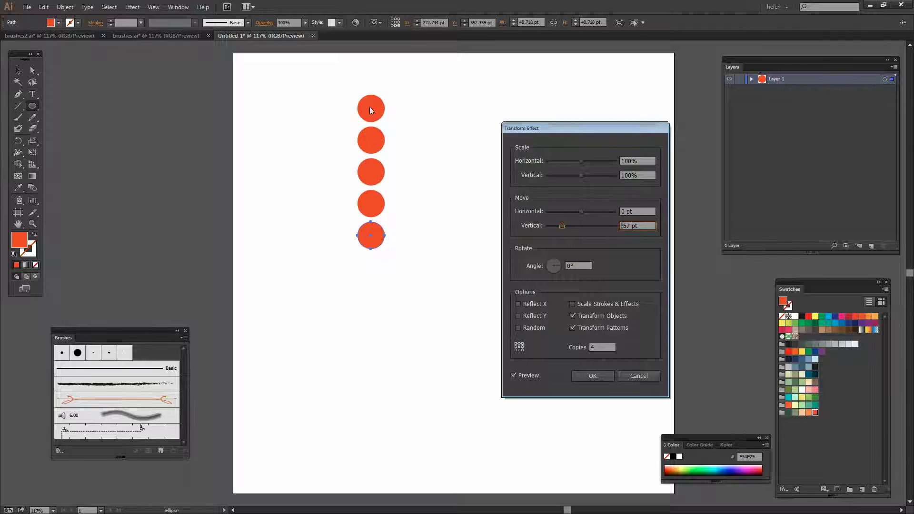
# Scale the copies to 75% horizontally and vertically, tighten their spacing, and apply
pyautogui.click(652, 161)
pyautogui.write('75')
pyautogui.press('Tab')
pyautogui.write('75')
pyautogui.press('Tab')
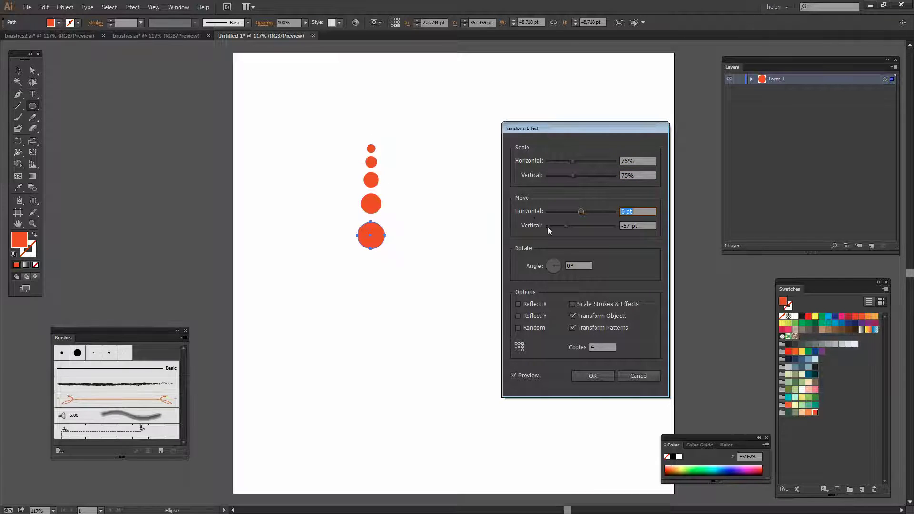
pyautogui.moveTo(560, 227); pyautogui.dragTo(569, 230)
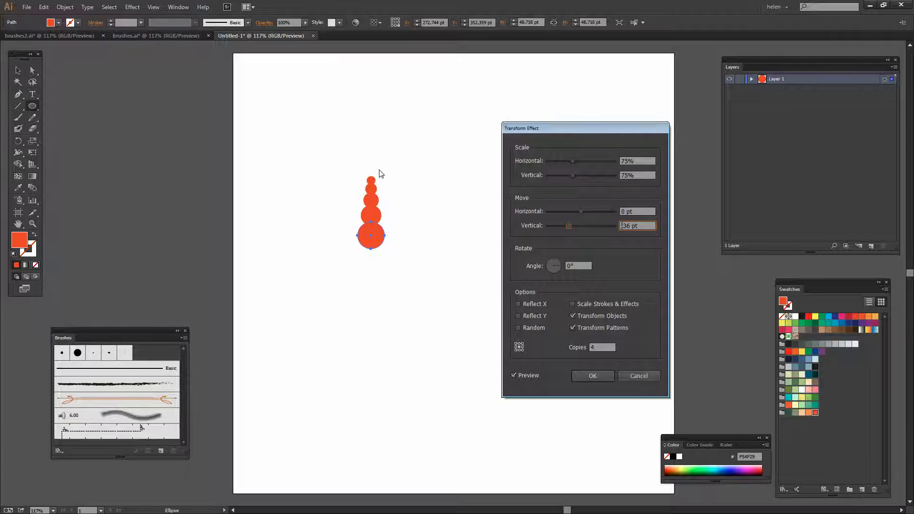
pyautogui.click(592, 376)
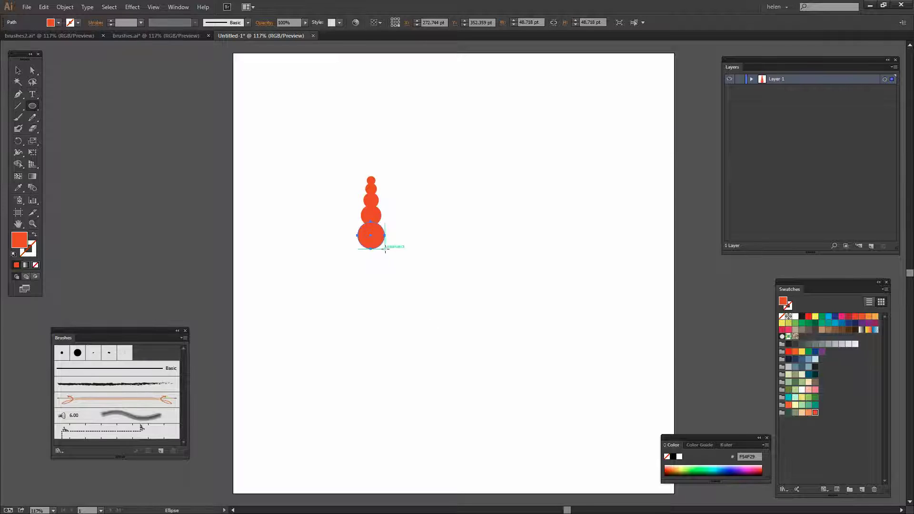
# Nudge the stack, then expand its appearance and ungroup it into separate circles
pyautogui.press('v')
pyautogui.moveTo(374, 237); pyautogui.dragTo(349, 239)
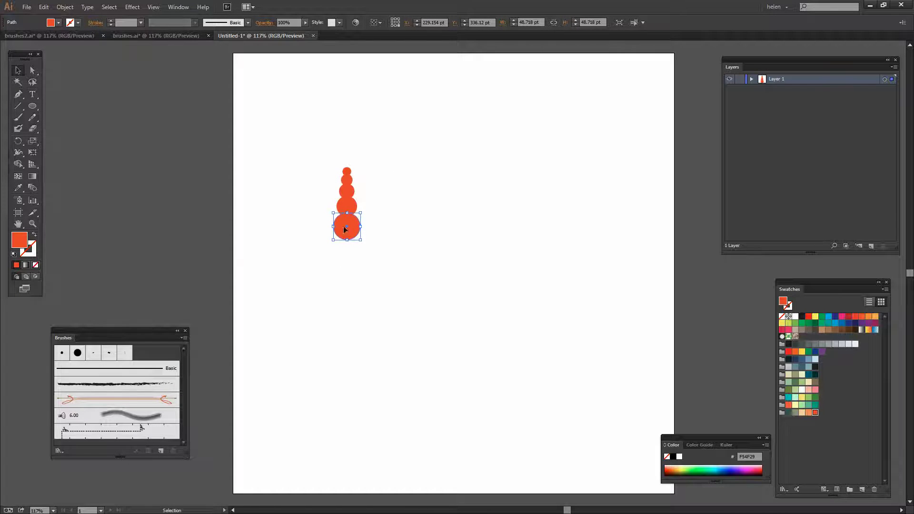
pyautogui.click(65, 7)
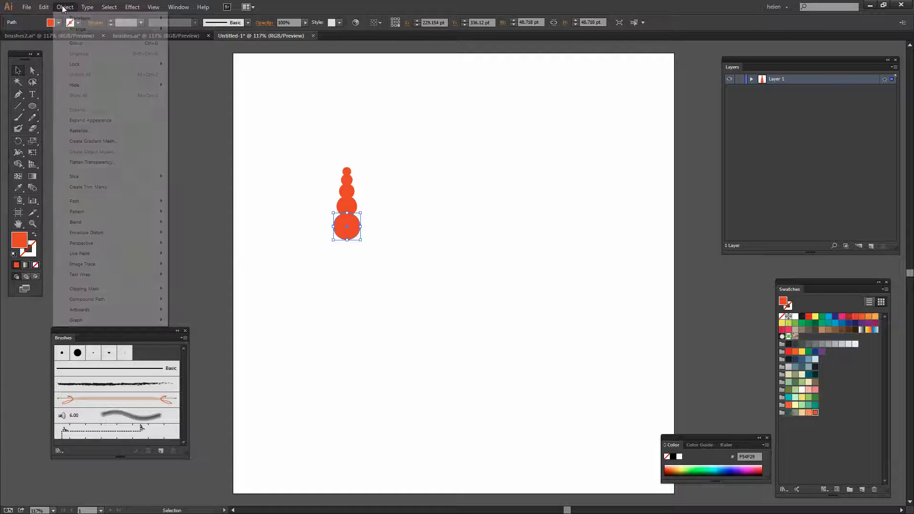
pyautogui.click(86, 121)
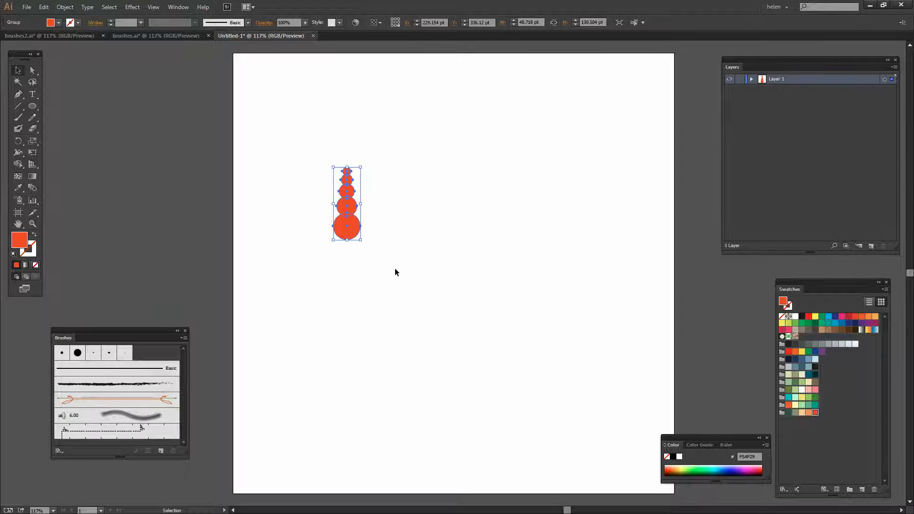
pyautogui.click(65, 7)
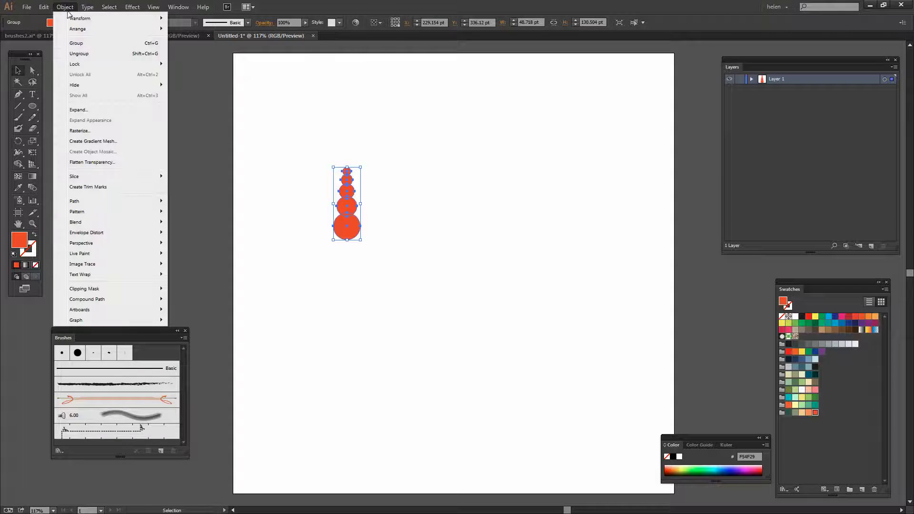
pyautogui.click(84, 54)
pyautogui.click(404, 230)
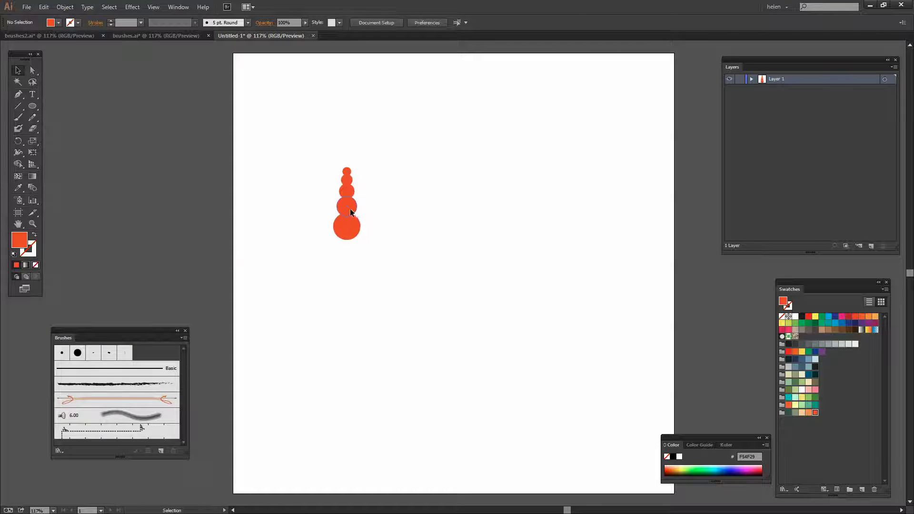
pyautogui.click(350, 209)
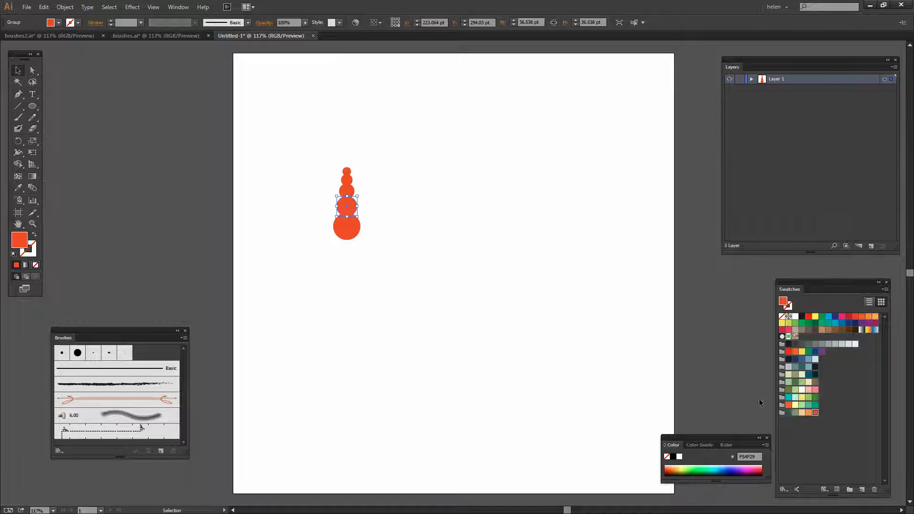
# Colour the top circle teal and the second circle light teal
pyautogui.click(349, 172)
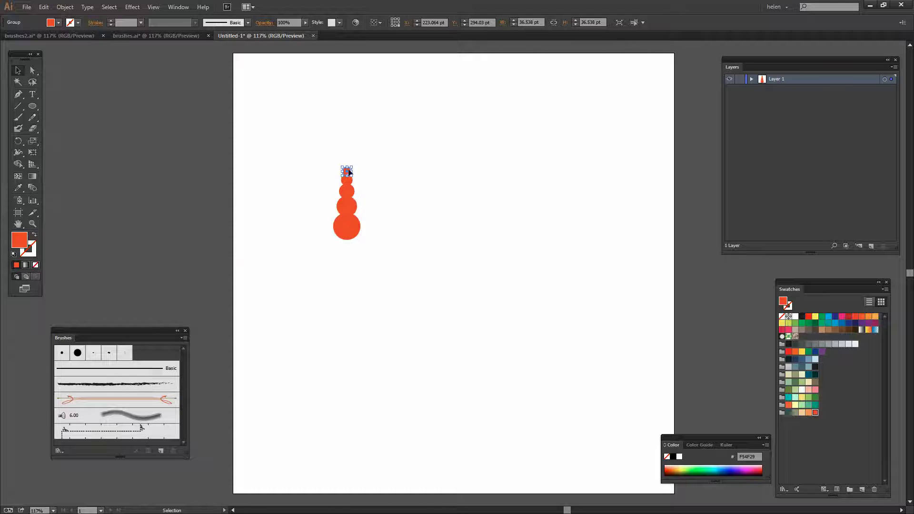
pyautogui.click(816, 406)
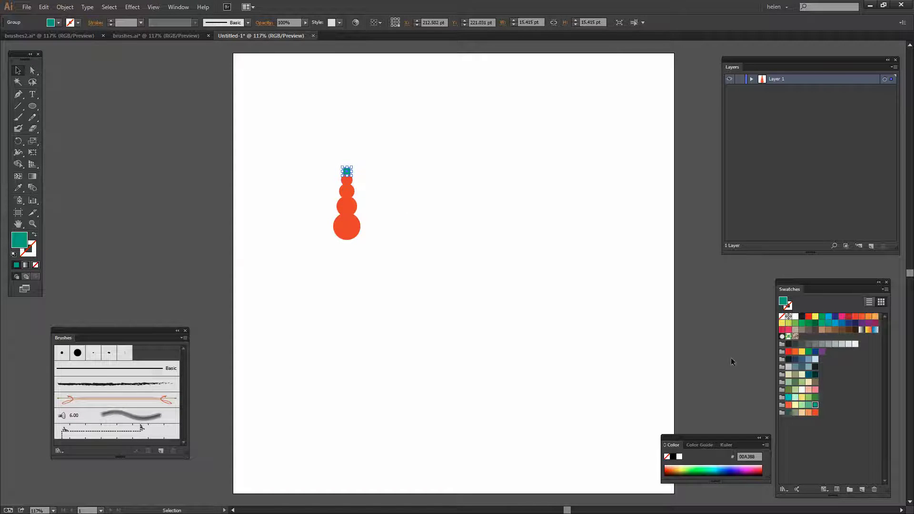
pyautogui.click(396, 239)
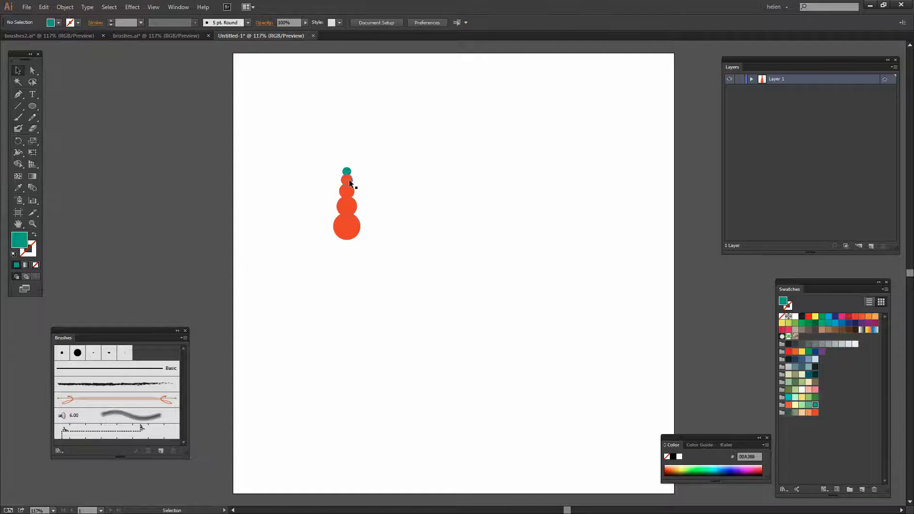
pyautogui.click(350, 183)
pyautogui.click(809, 405)
pyautogui.click(436, 231)
# Colour the third circle light green and recolour the fourth circle orange
pyautogui.click(348, 190)
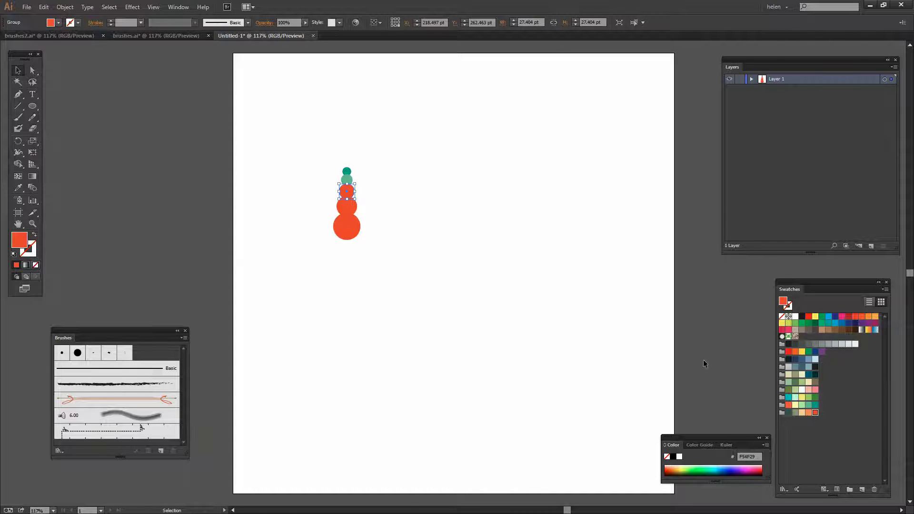
pyautogui.click(802, 406)
pyautogui.click(390, 242)
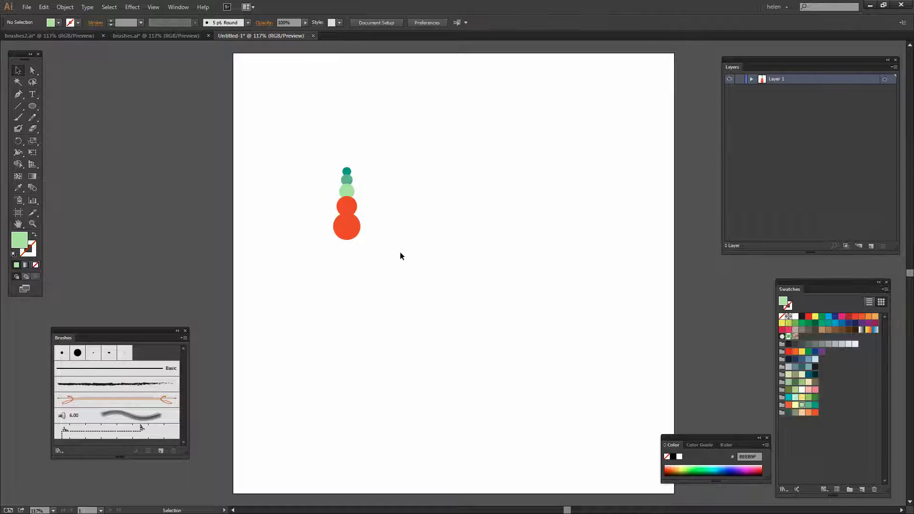
pyautogui.click(354, 212)
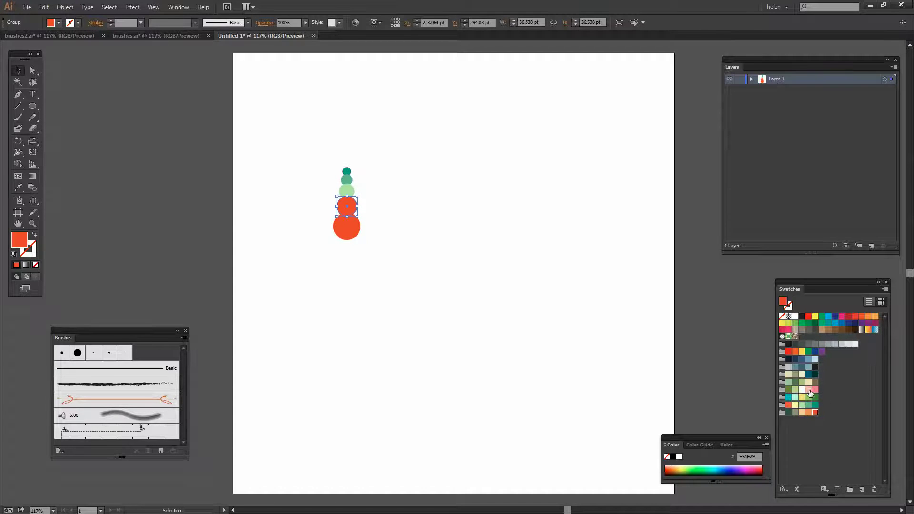
pyautogui.click(809, 412)
pyautogui.click(433, 313)
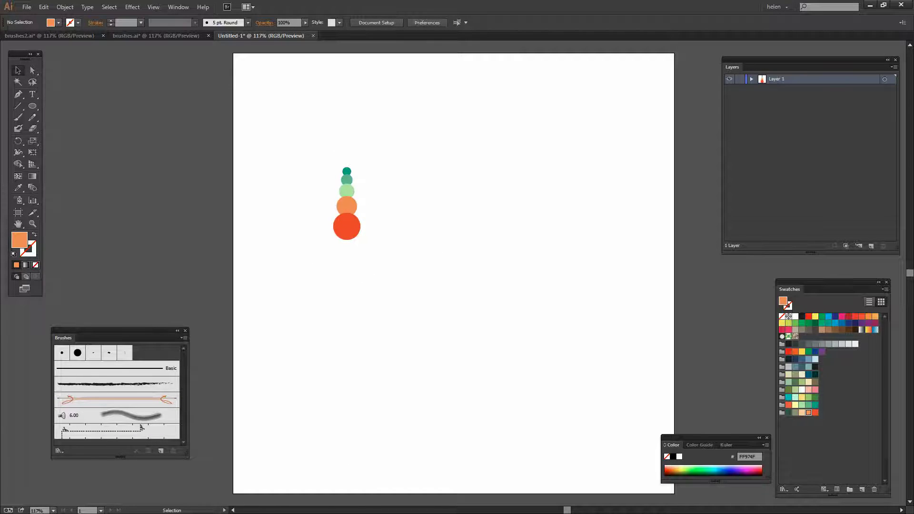
pyautogui.click(19, 109)
# Draw a vertical stem below the red circle with a 3 pt red-orange stroke
pyautogui.moveTo(348, 233); pyautogui.dragTo(348, 415)
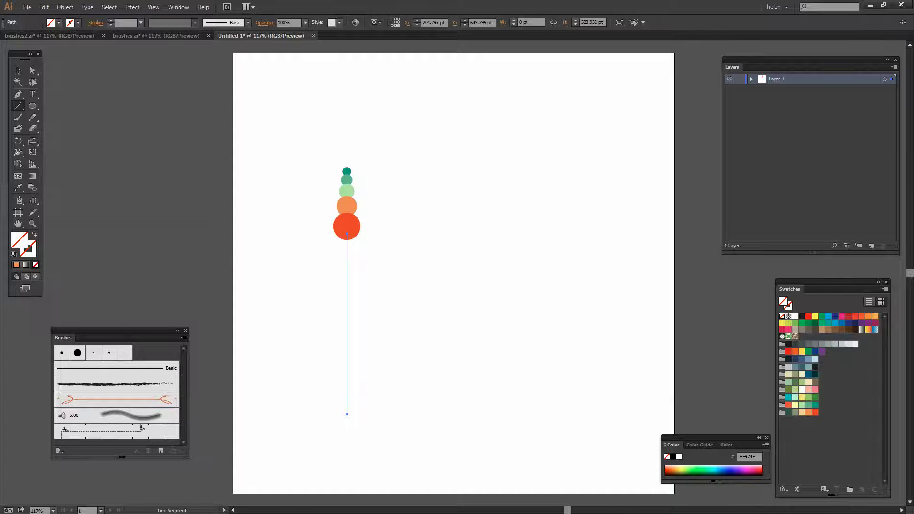
pyautogui.click(32, 253)
pyautogui.click(816, 412)
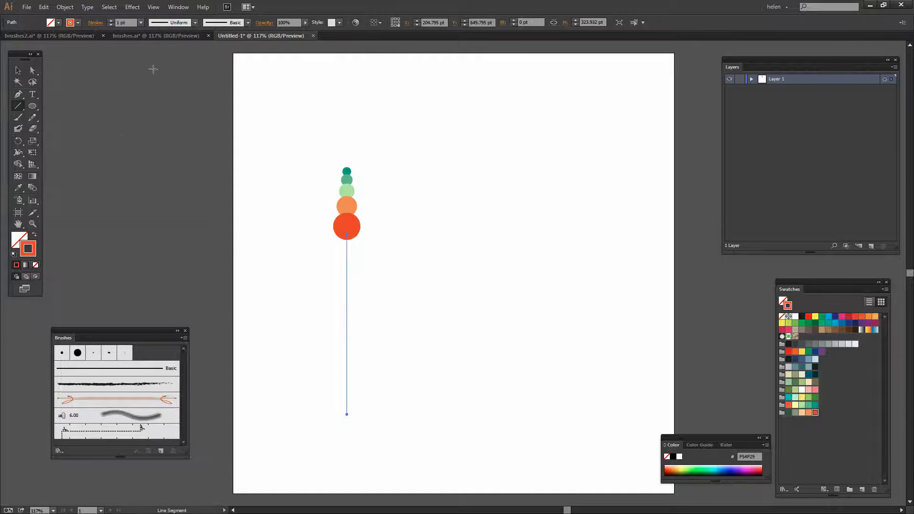
pyautogui.click(111, 21)
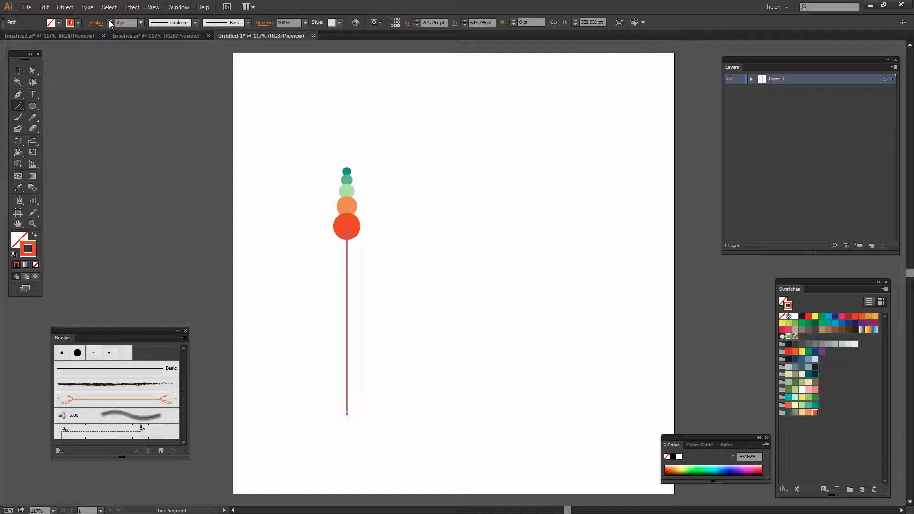
pyautogui.click(110, 21)
pyautogui.moveTo(454, 273); pyautogui.dragTo(452, 305)
pyautogui.press('v')
pyautogui.click(455, 325)
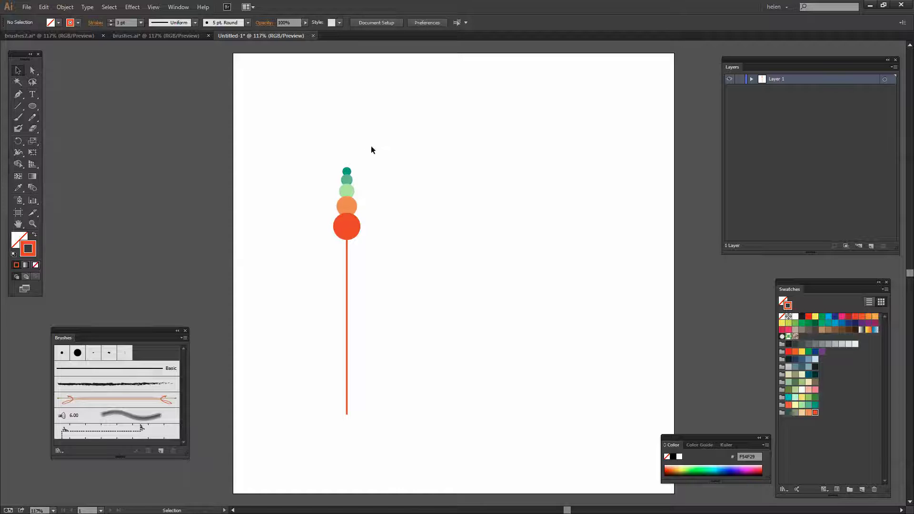
# Turn the selected circles and stem into a new art brush
pyautogui.moveTo(306, 140); pyautogui.dragTo(394, 380)
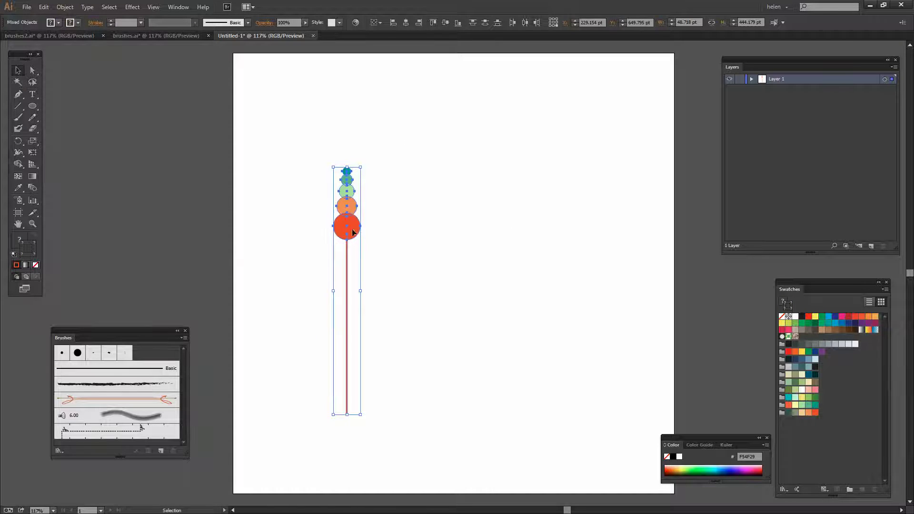
pyautogui.moveTo(351, 233)
pyautogui.mouseDown()
pyautogui.moveTo(78, 384)
pyautogui.moveTo(82, 399)
pyautogui.mouseUp()
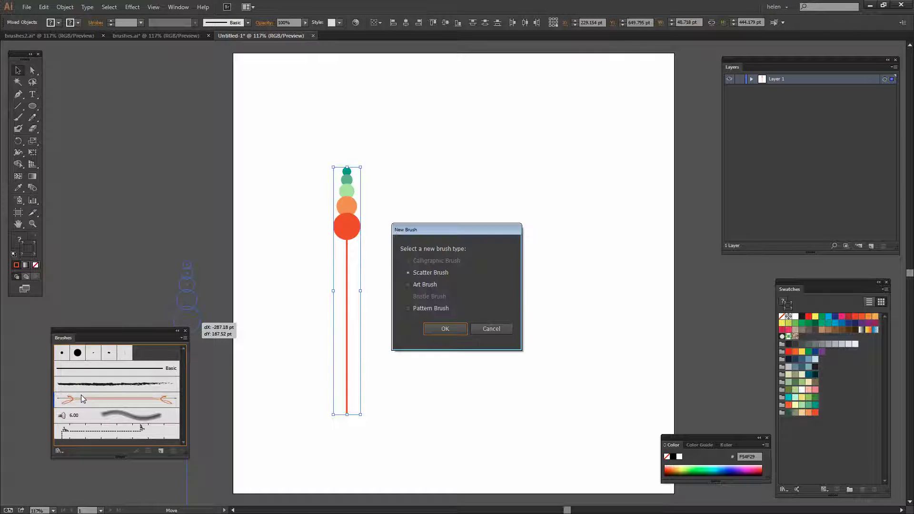
pyautogui.click(409, 284)
pyautogui.click(444, 329)
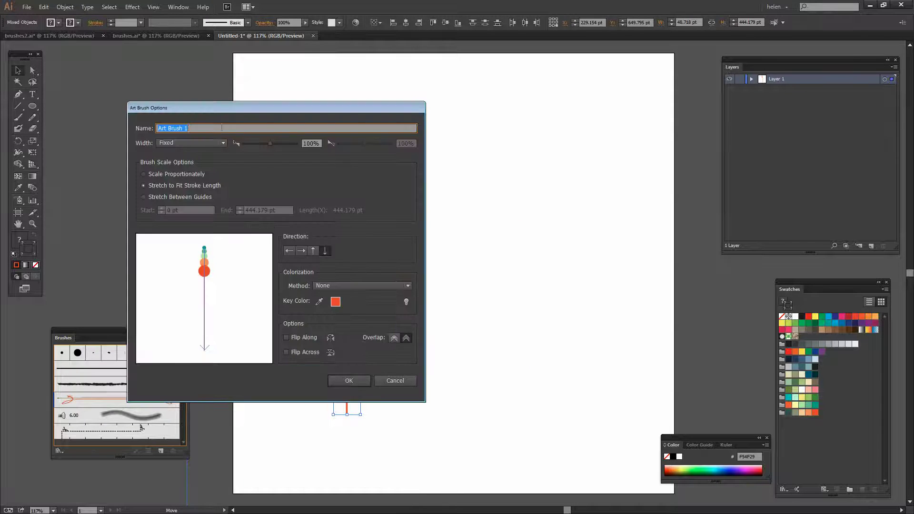
# Set Art Brush 1 to Stretch Between Guides with the top guide below the circles
pyautogui.moveTo(225, 108); pyautogui.dragTo(483, 93)
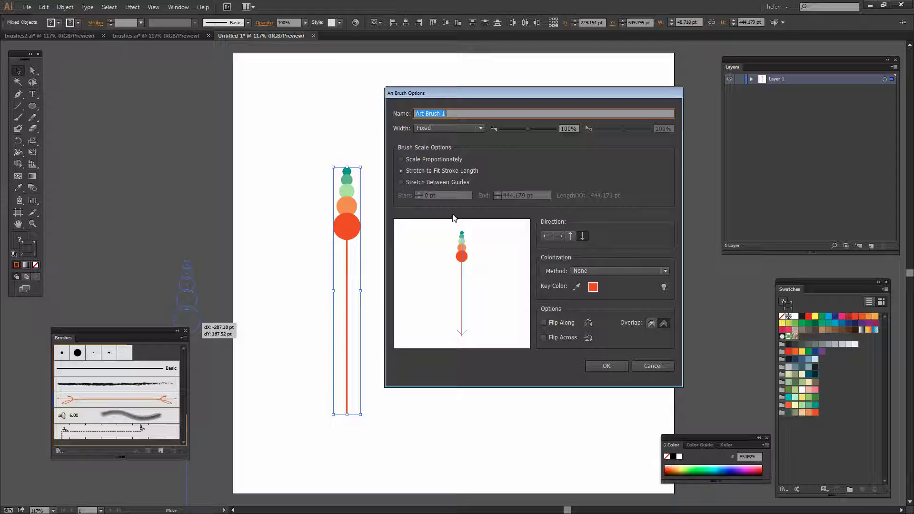
pyautogui.click(400, 183)
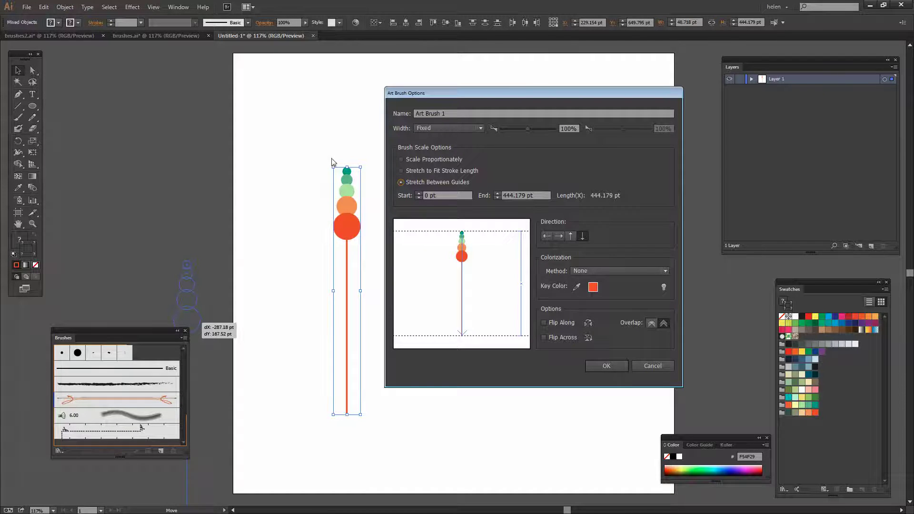
pyautogui.moveTo(484, 234); pyautogui.dragTo(483, 268)
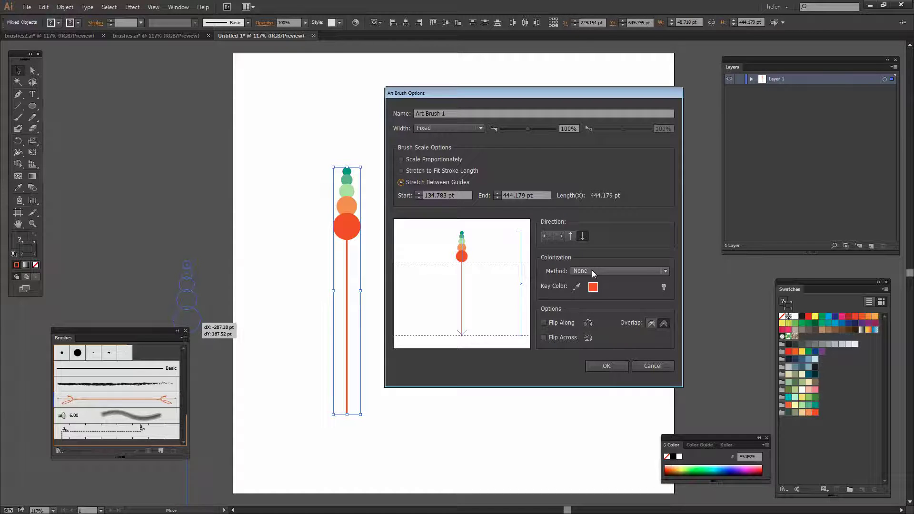
# Save the circles art brush and move the original artwork onto the left pasteboard
pyautogui.click(605, 367)
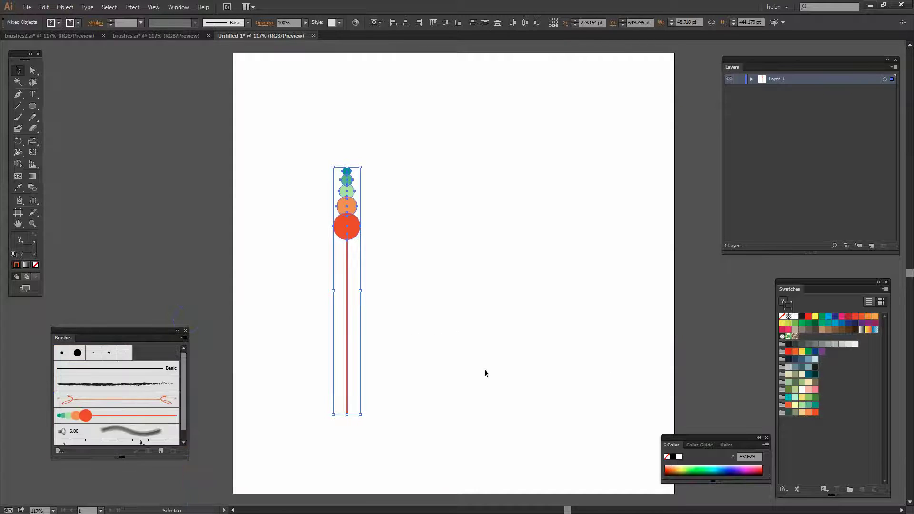
pyautogui.moveTo(351, 230)
pyautogui.mouseDown()
pyautogui.moveTo(90, 138)
pyautogui.moveTo(81, 122)
pyautogui.mouseUp()
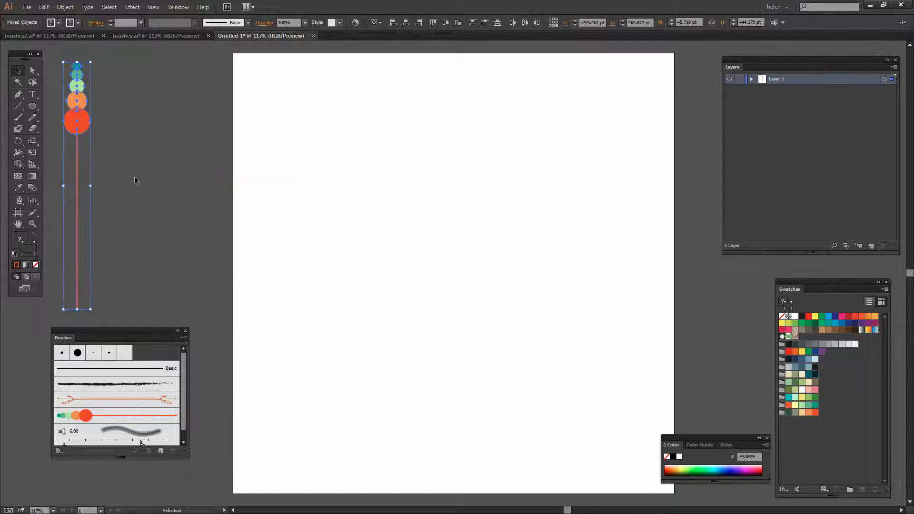
pyautogui.click(191, 228)
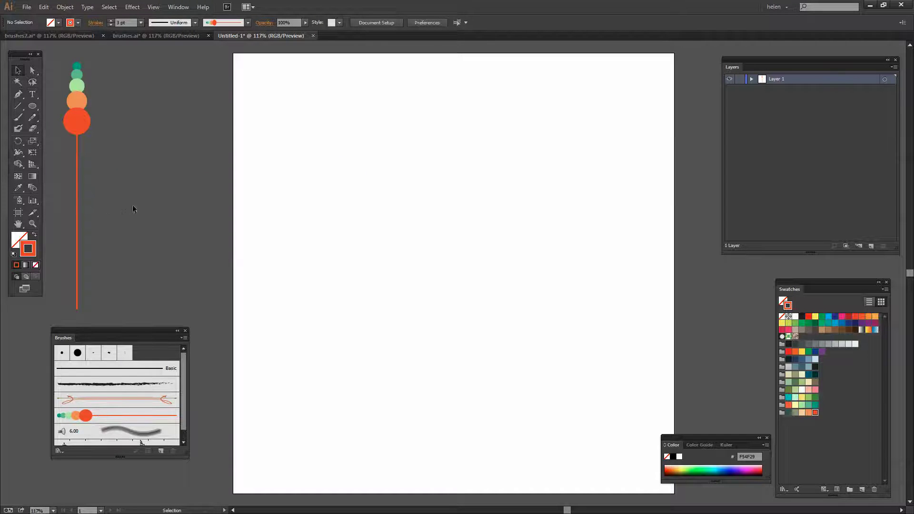
# Draw a smooth S-shaped pencil curve across the artboard with default Pencil settings
pyautogui.click(32, 119)
pyautogui.doubleClick(33, 119)
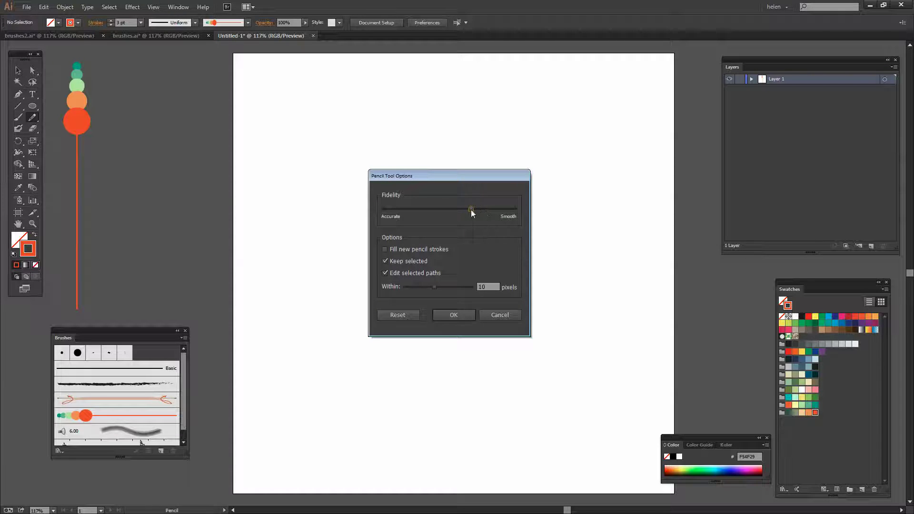
pyautogui.click(459, 315)
pyautogui.moveTo(319, 400)
pyautogui.mouseDown()
pyautogui.moveTo(353, 289)
pyautogui.moveTo(463, 194)
pyautogui.moveTo(478, 167)
pyautogui.mouseUp()
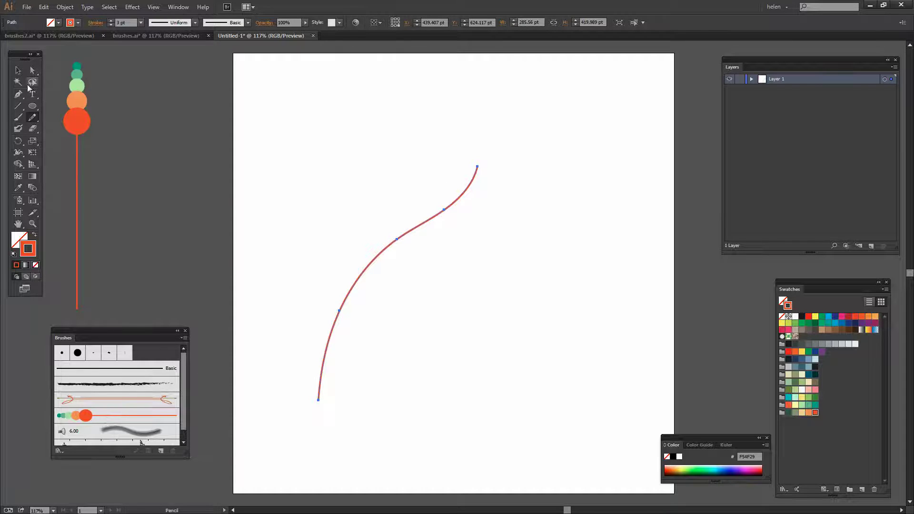
# Stroke the pencil curve with the circles art brush and review its brush settings
pyautogui.click(17, 70)
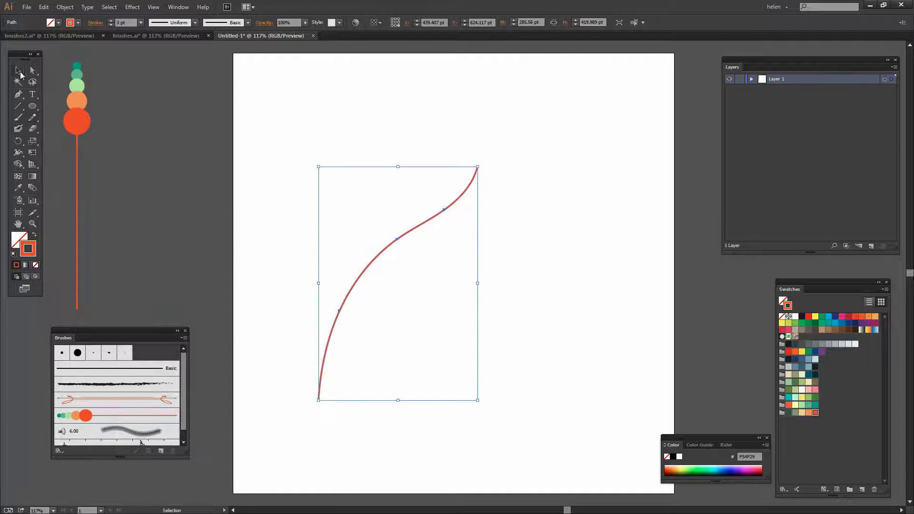
pyautogui.click(107, 422)
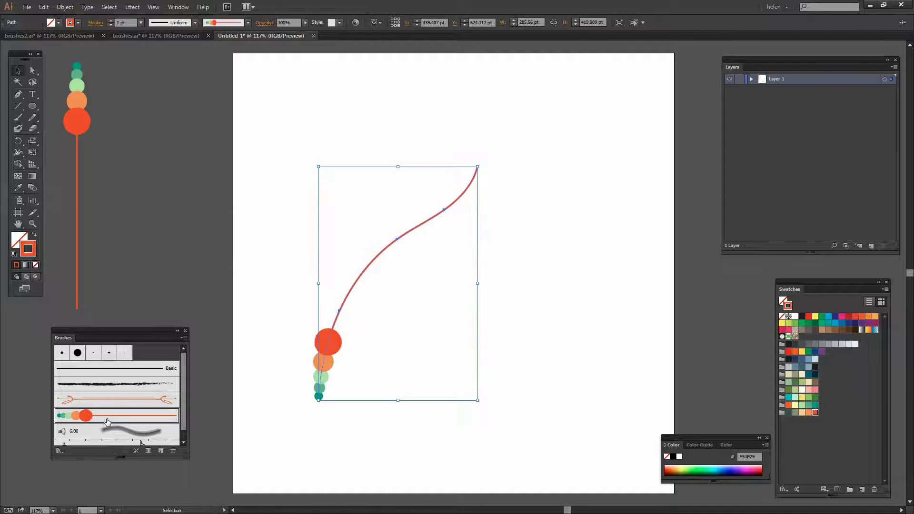
pyautogui.click(549, 338)
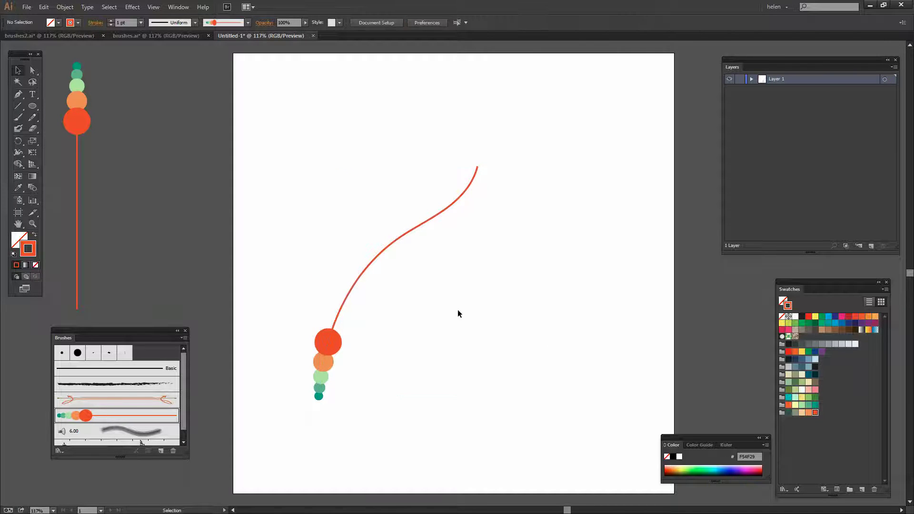
pyautogui.click(330, 339)
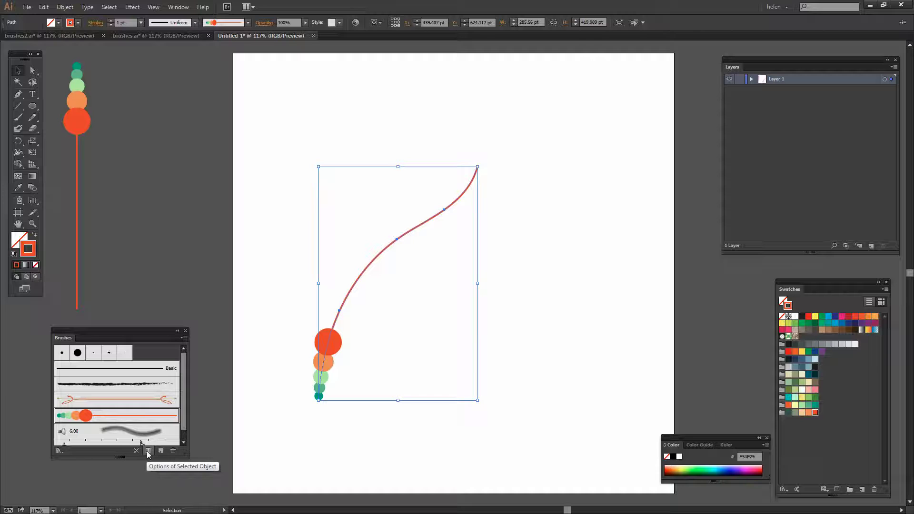
pyautogui.doubleClick(104, 416)
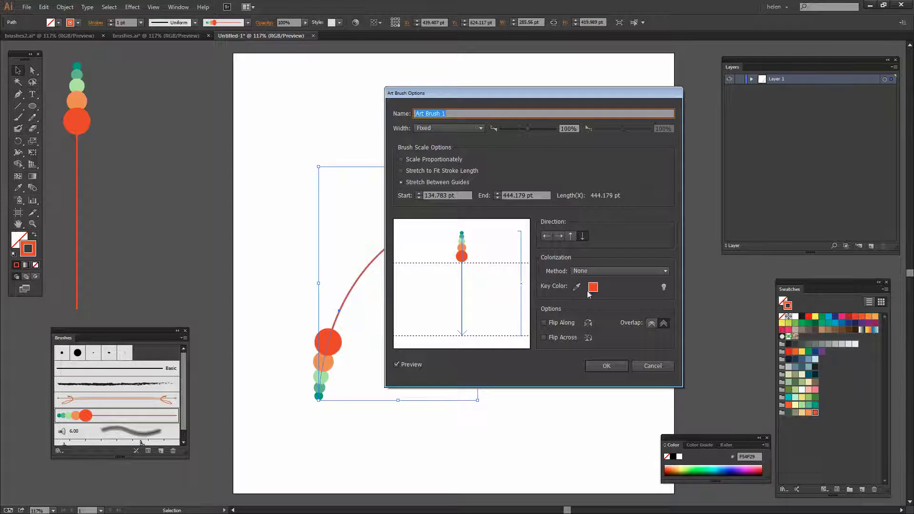
pyautogui.click(609, 367)
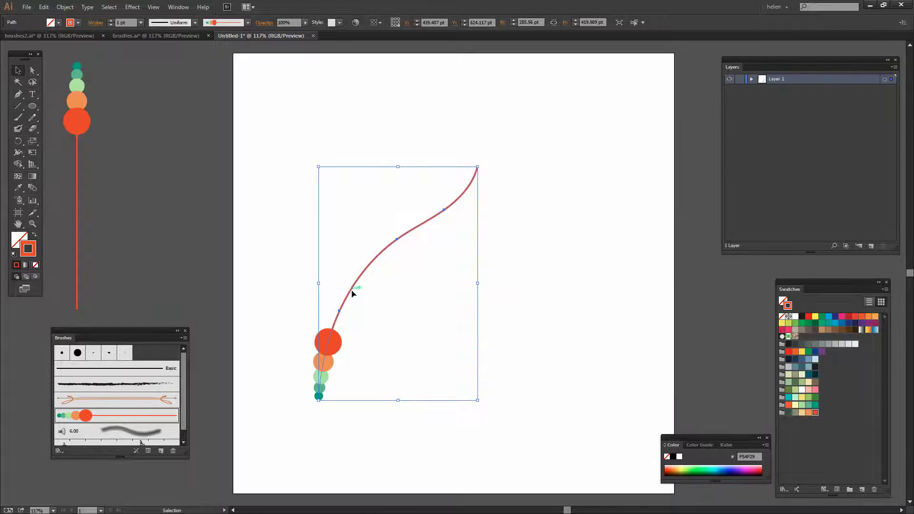
# Flip the brush stroke along the path so the circles sit at the upper end
pyautogui.click(148, 452)
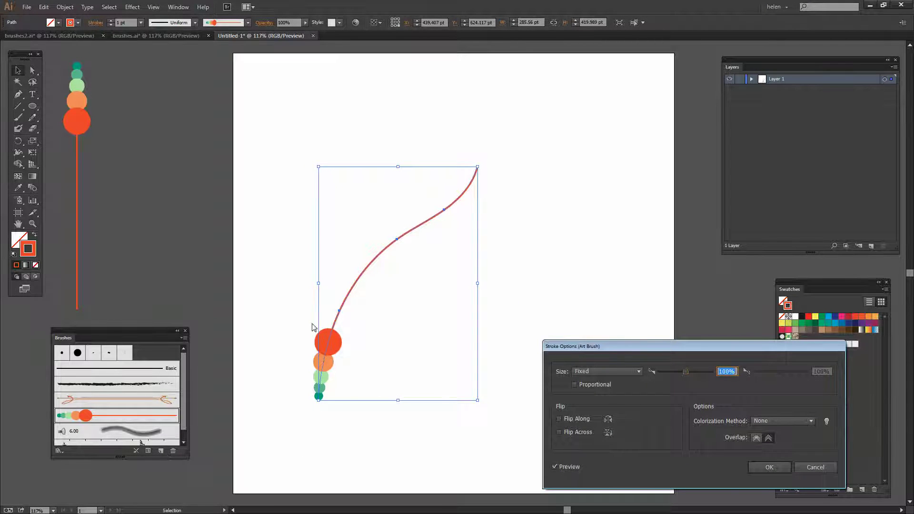
pyautogui.click(559, 420)
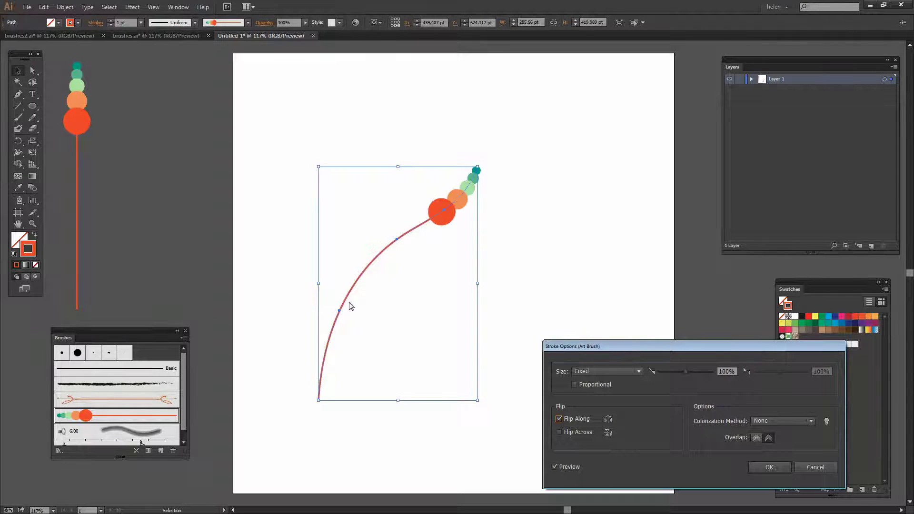
pyautogui.click(769, 467)
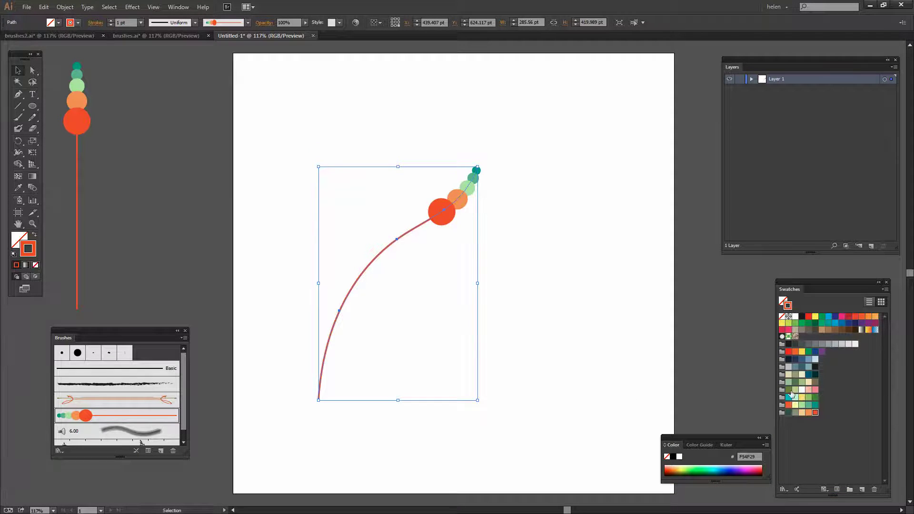
# Set the brushed curve's stroke colour to dark green after trying cyan and dark red
pyautogui.click(829, 316)
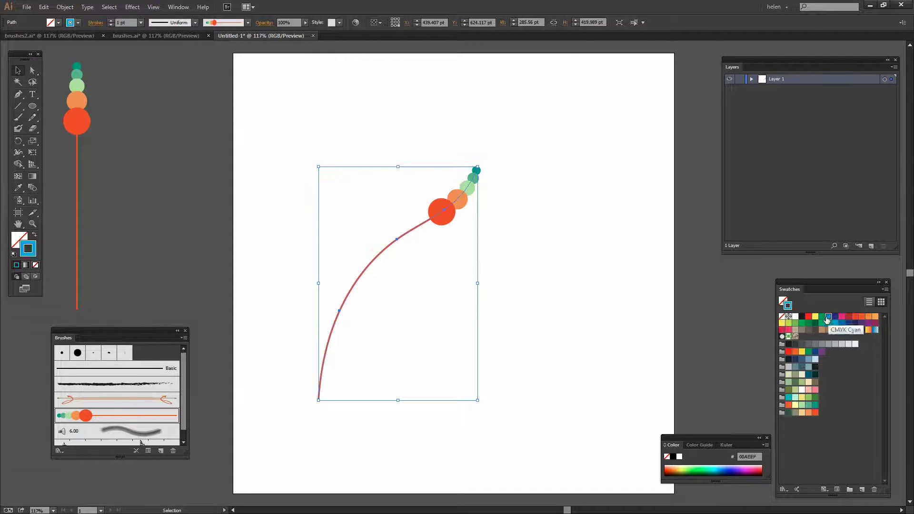
pyautogui.click(849, 317)
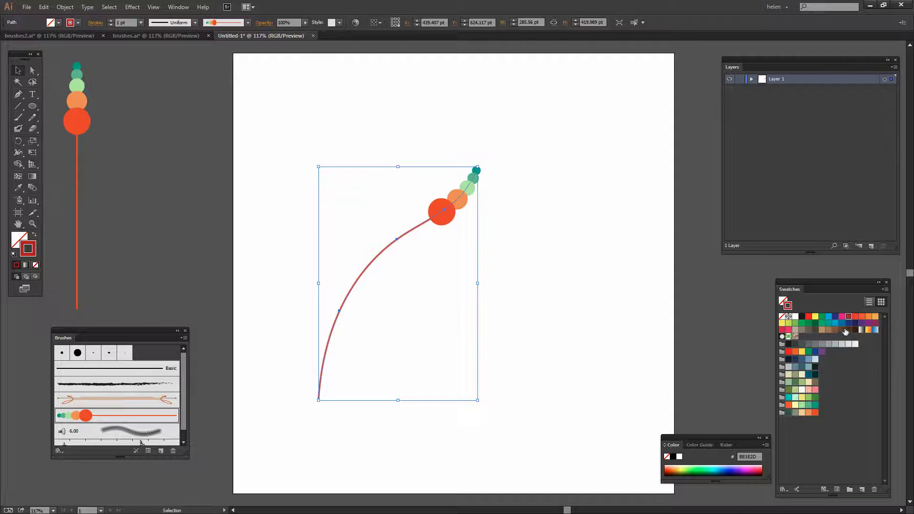
pyautogui.click(815, 324)
# Set the curve's Art Brush colorization method to Tints in Stroke Options
pyautogui.click(148, 451)
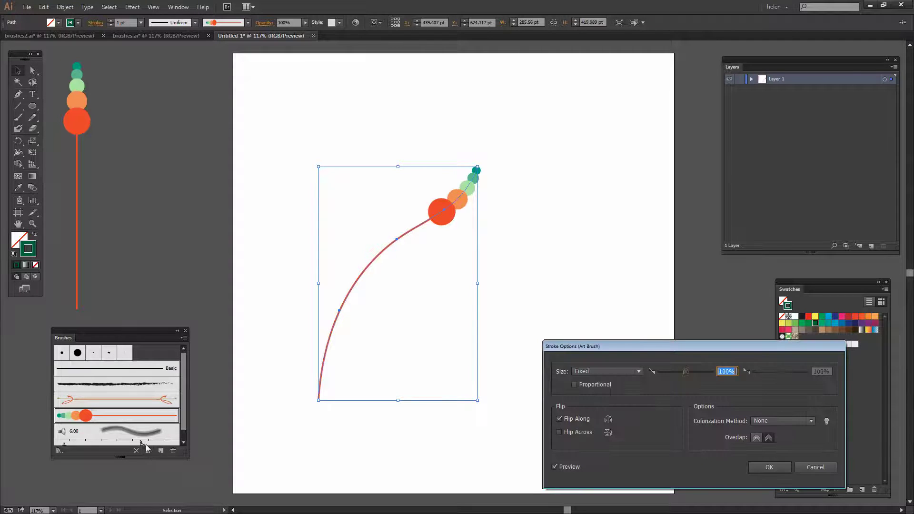
pyautogui.moveTo(621, 348); pyautogui.dragTo(599, 323)
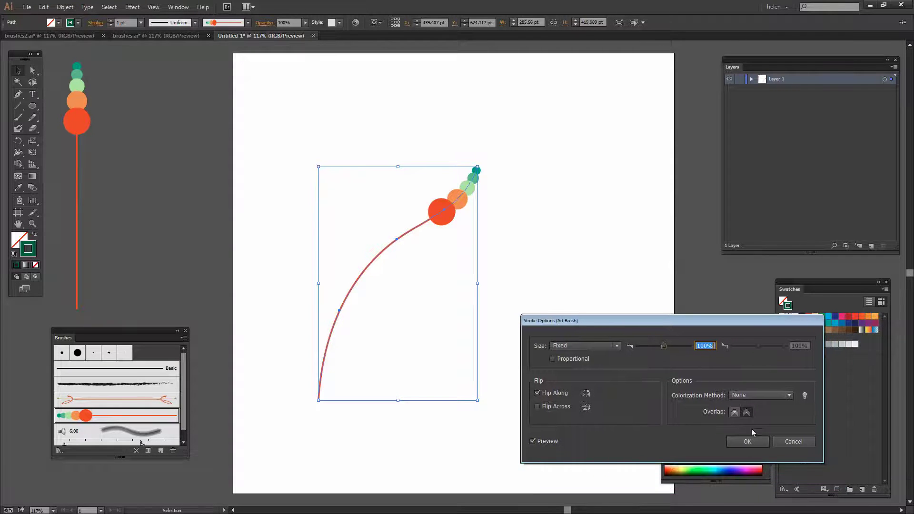
pyautogui.click(759, 396)
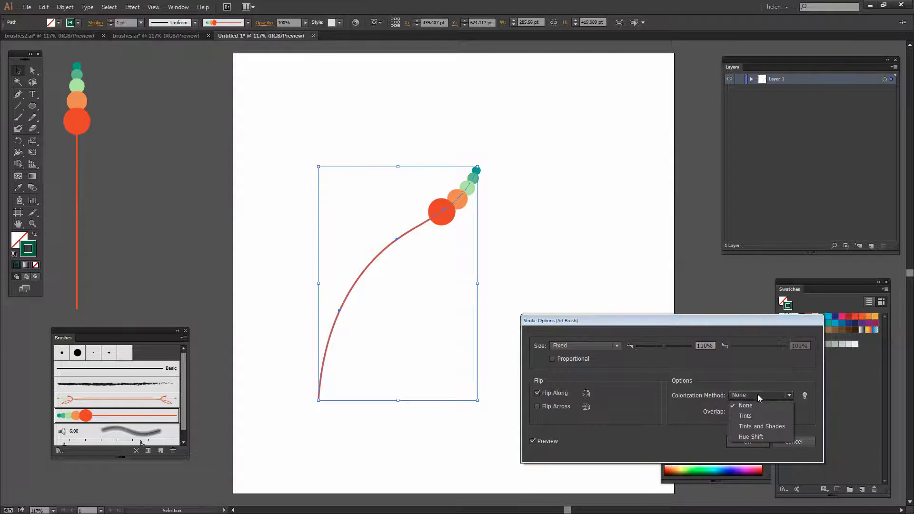
pyautogui.click(743, 416)
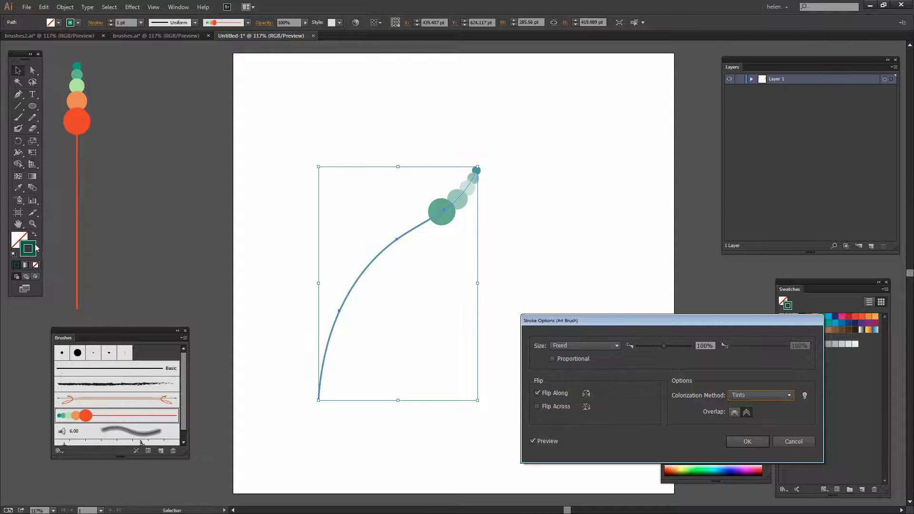
pyautogui.click(736, 442)
# Try cyan and magenta stroke swatches, settling on purple 92278F
pyautogui.click(830, 316)
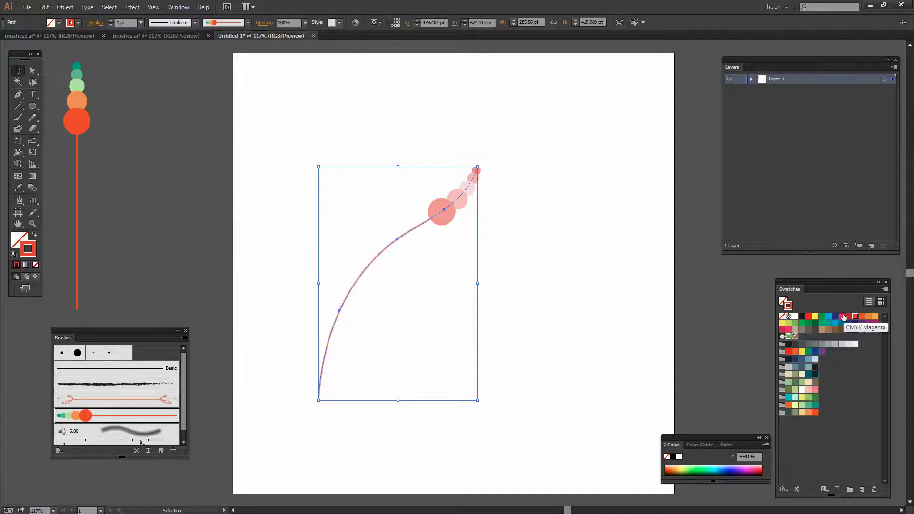
pyautogui.click(842, 317)
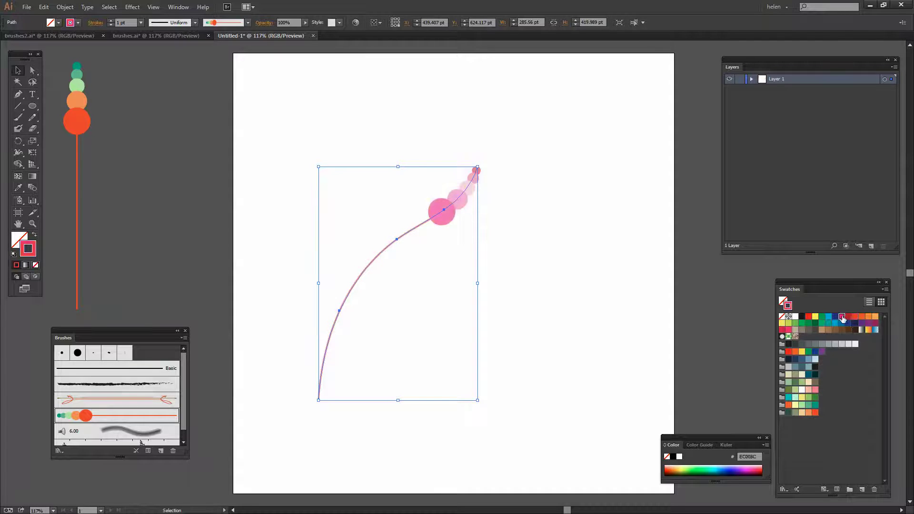
pyautogui.click(868, 323)
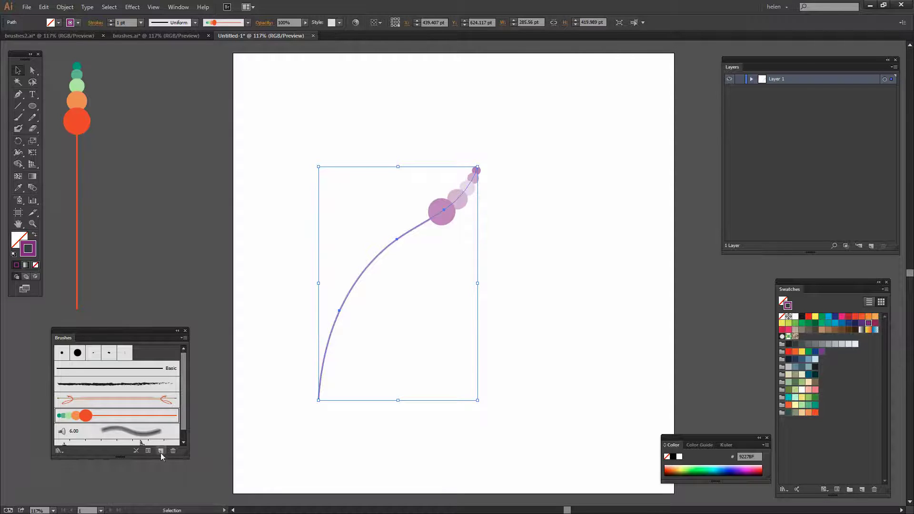
# Change the brush stroke's colorization method to Tints and Shades
pyautogui.click(148, 450)
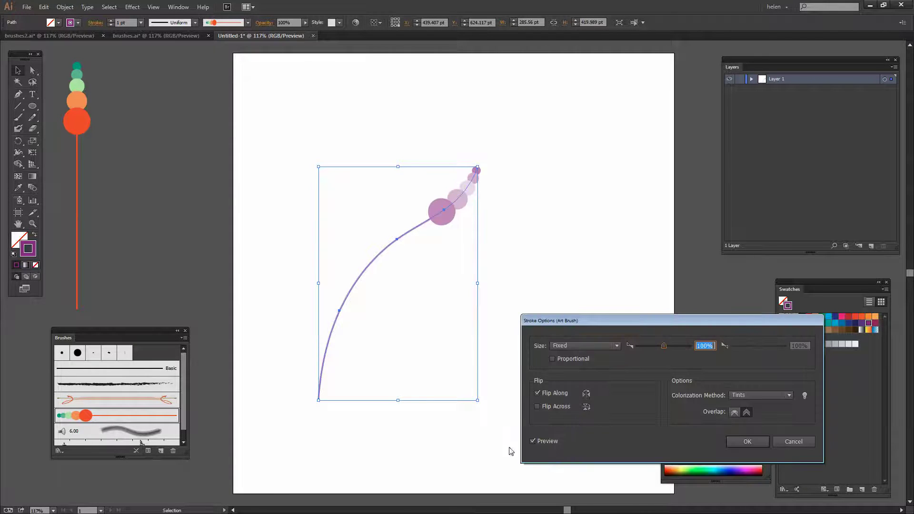
pyautogui.click(745, 396)
pyautogui.click(753, 426)
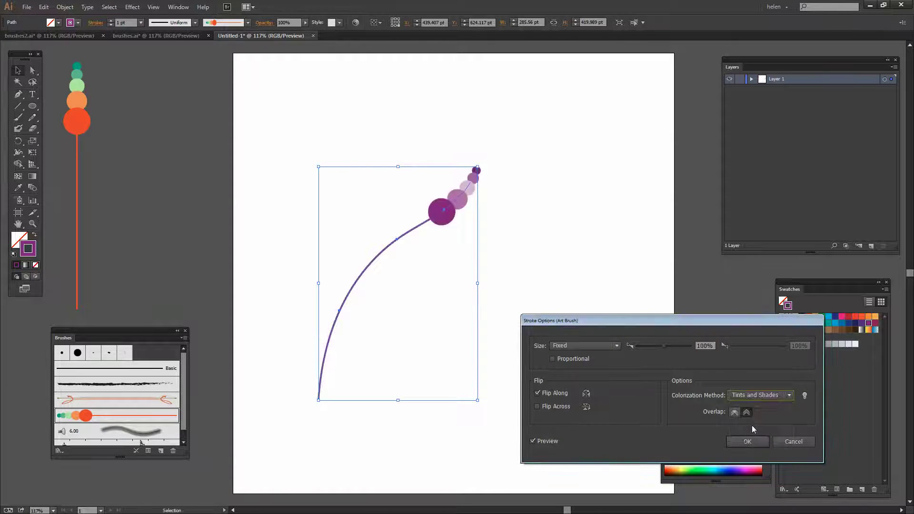
pyautogui.click(744, 441)
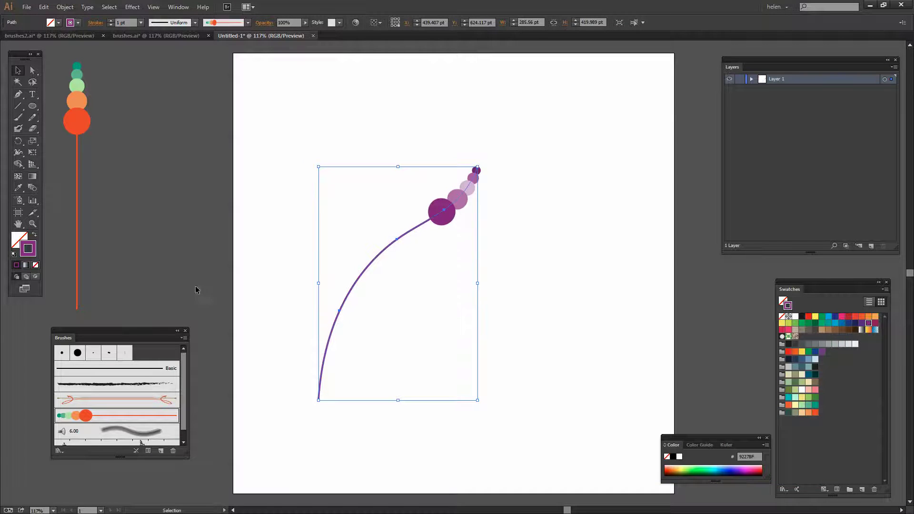
# Try red, cyan, magenta, orange and green swatches, ending on blue 27AAE1
pyautogui.click(808, 316)
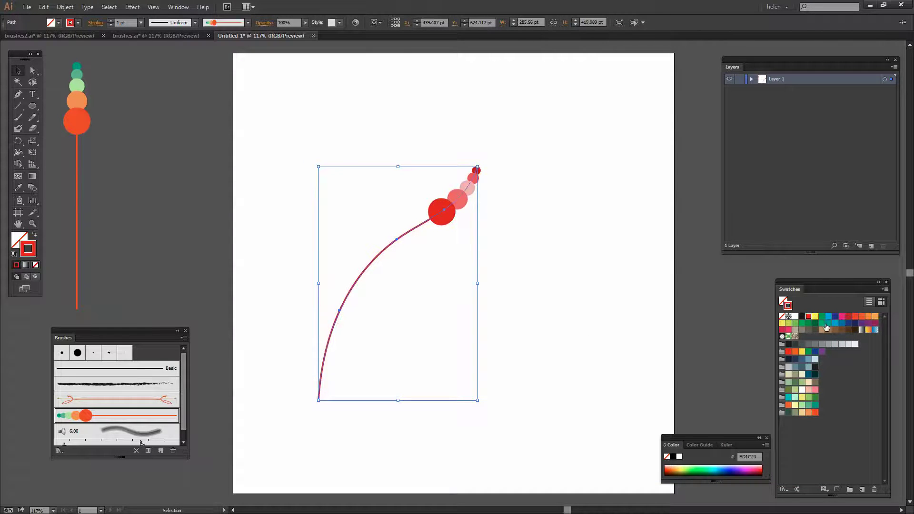
pyautogui.click(829, 316)
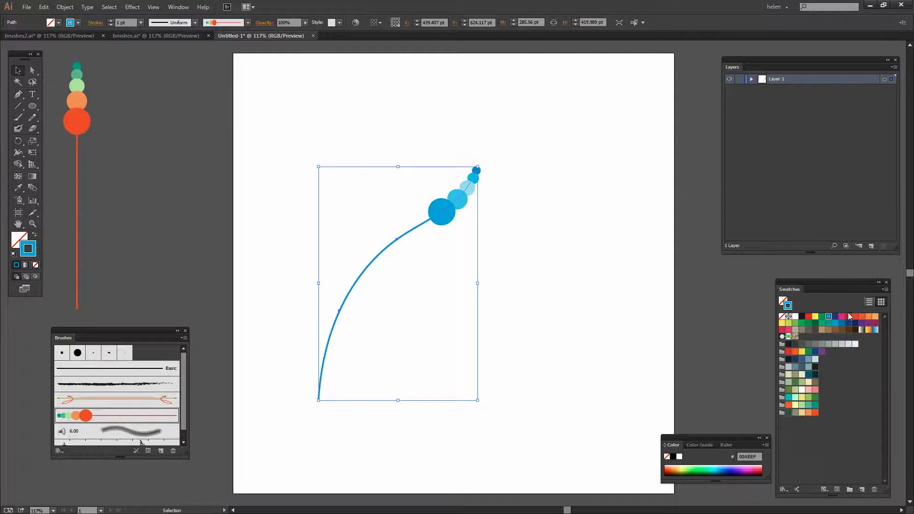
pyautogui.click(842, 317)
pyautogui.click(868, 316)
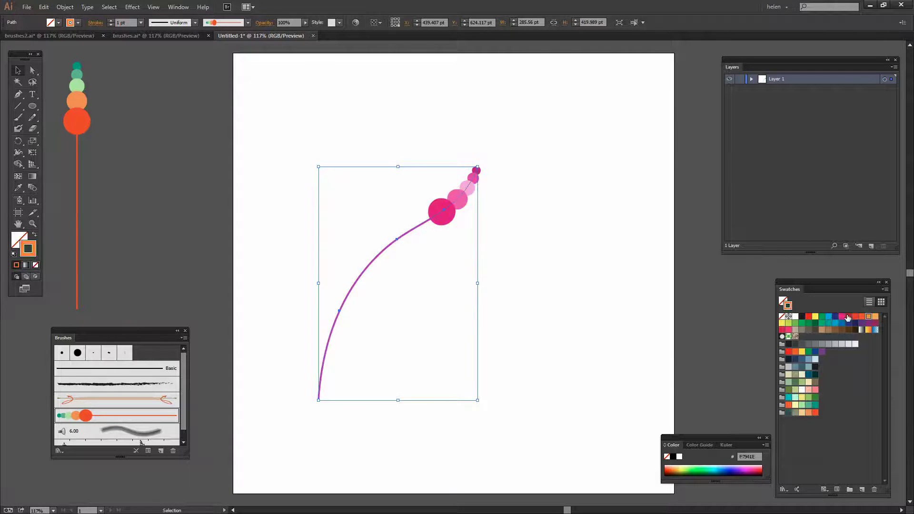
pyautogui.click(809, 324)
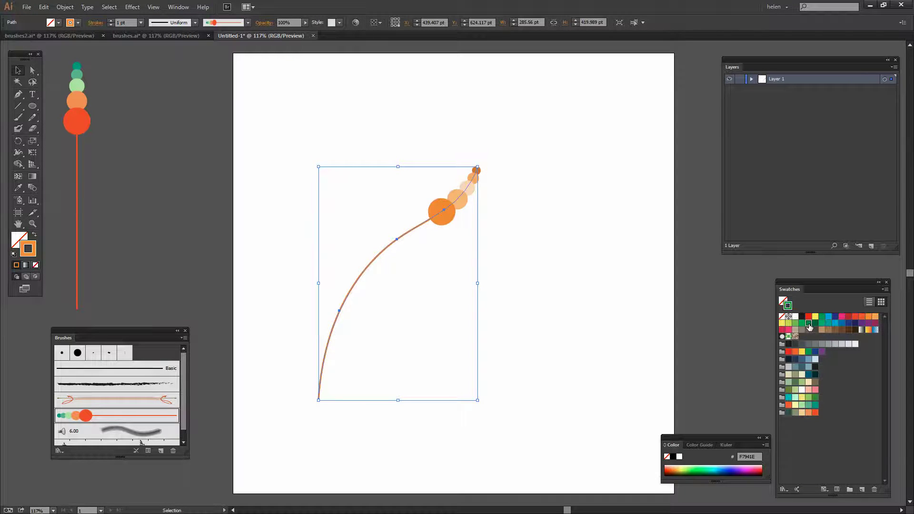
pyautogui.click(835, 323)
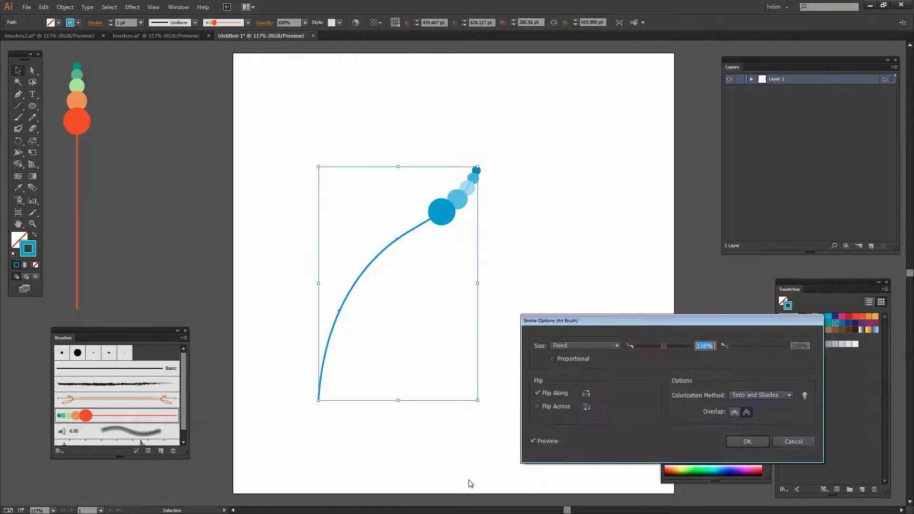
# Change the brush stroke's colorization method to Hue Shift
pyautogui.click(781, 396)
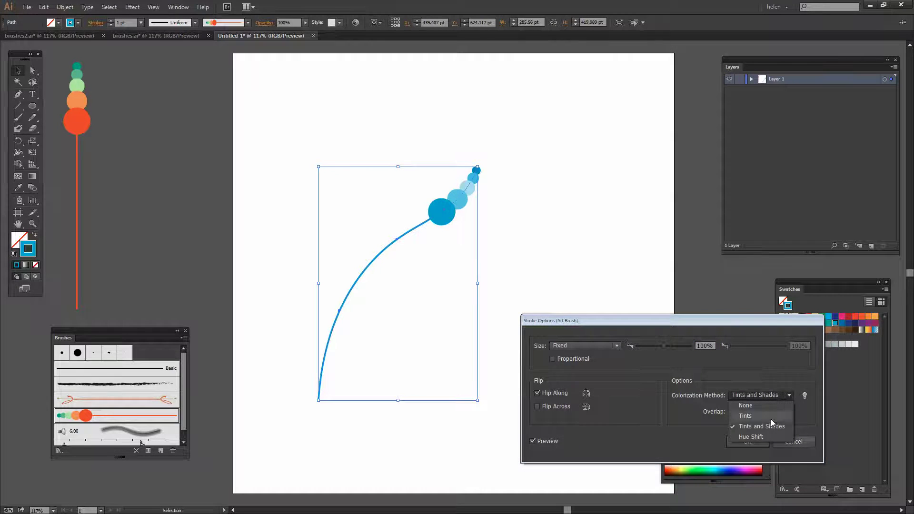
pyautogui.click(751, 436)
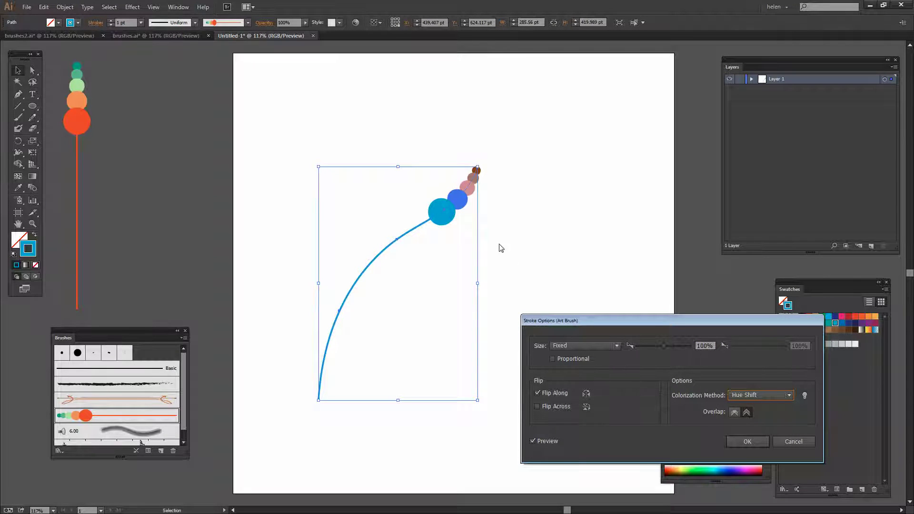
pyautogui.click(748, 441)
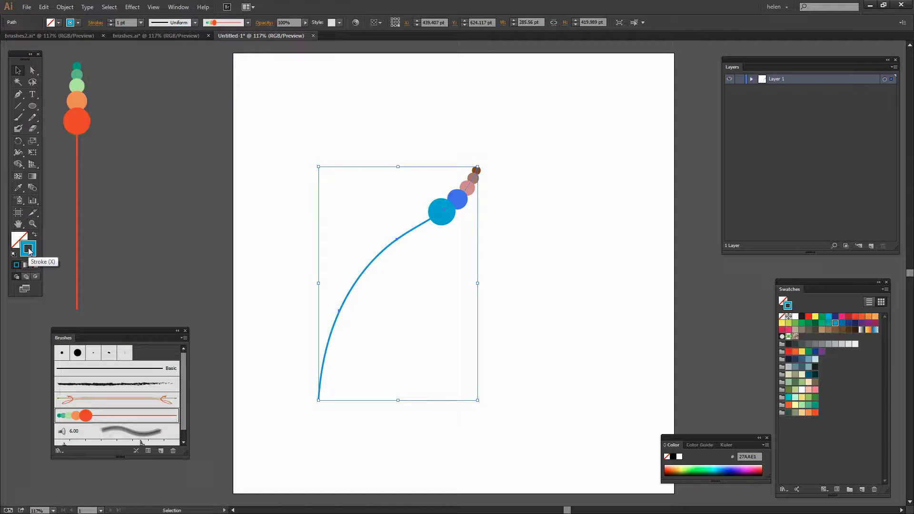
# Try red, magenta, brown, green and orange stroke swatches, ending on cyan 00AEEF
pyautogui.click(856, 319)
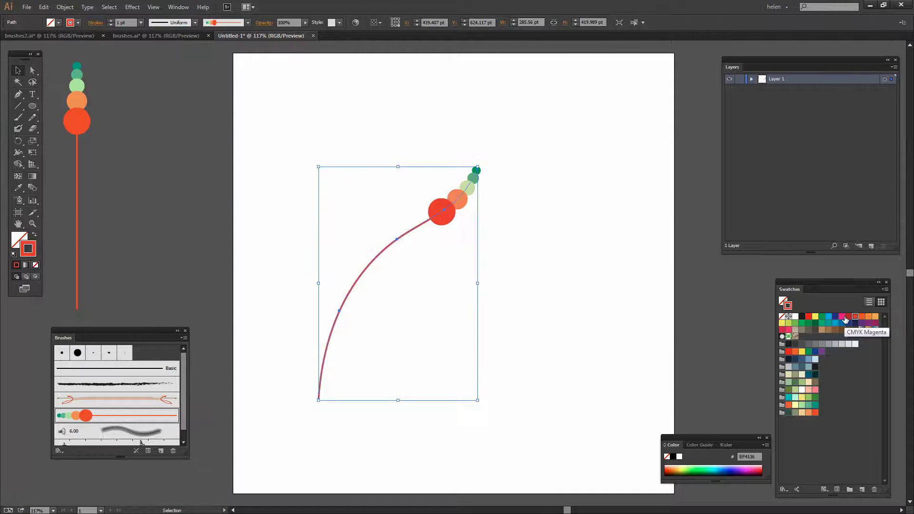
pyautogui.click(843, 318)
pyautogui.click(829, 317)
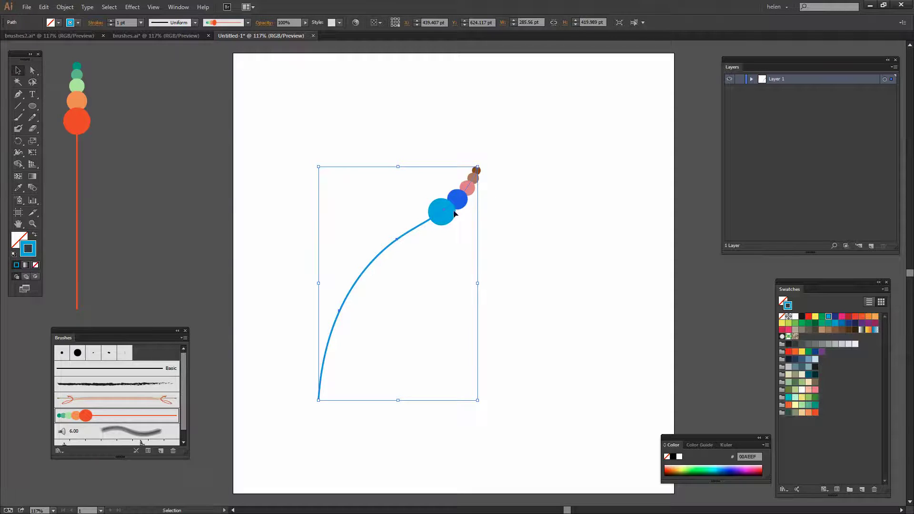
pyautogui.click(816, 329)
pyautogui.click(849, 330)
pyautogui.click(803, 323)
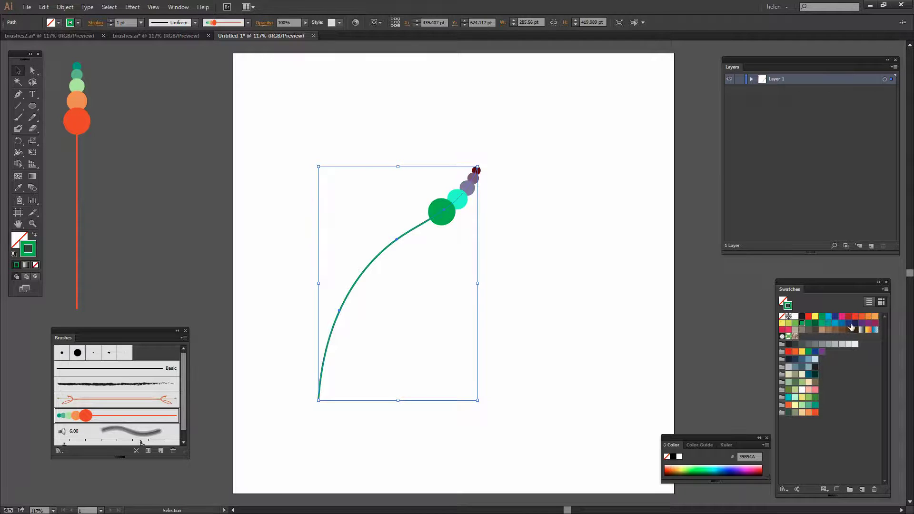
pyautogui.click(862, 317)
pyautogui.click(868, 317)
pyautogui.click(829, 317)
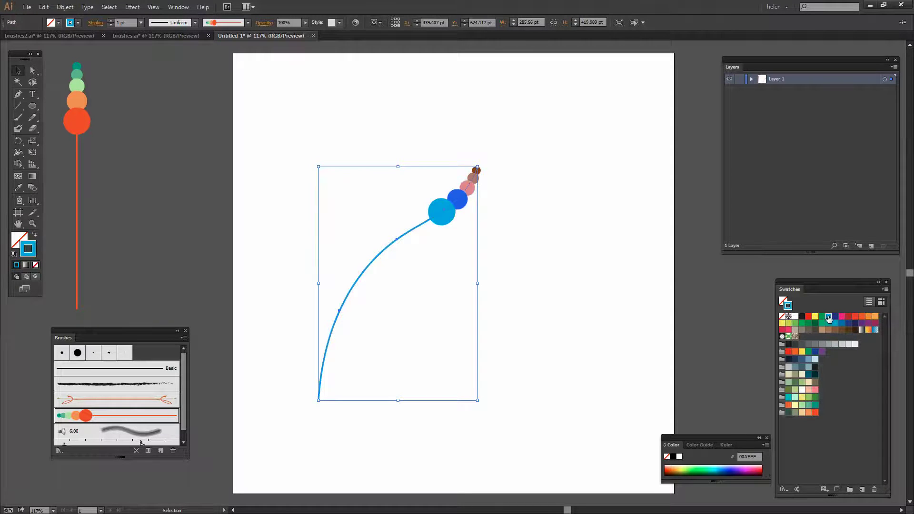
# Reselect the brushed curve, review its stroke options without changes, then deselect it
pyautogui.click(571, 339)
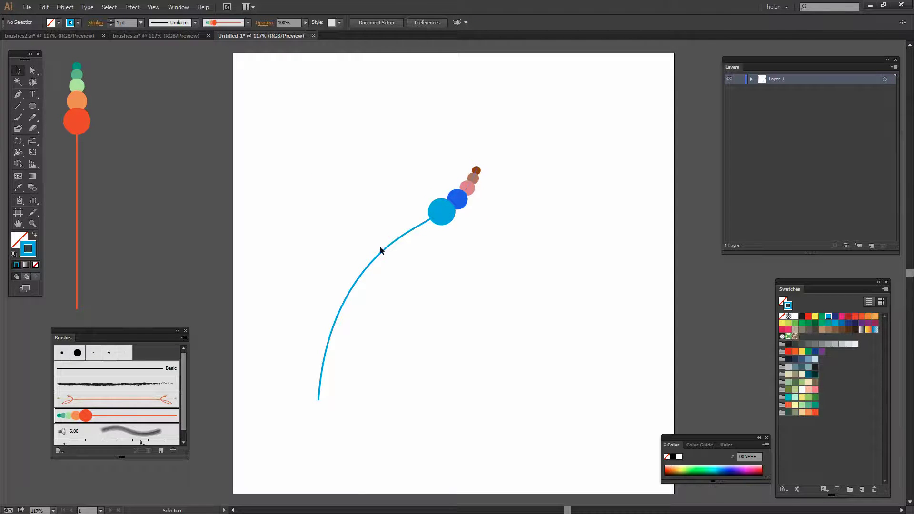
pyautogui.click(401, 239)
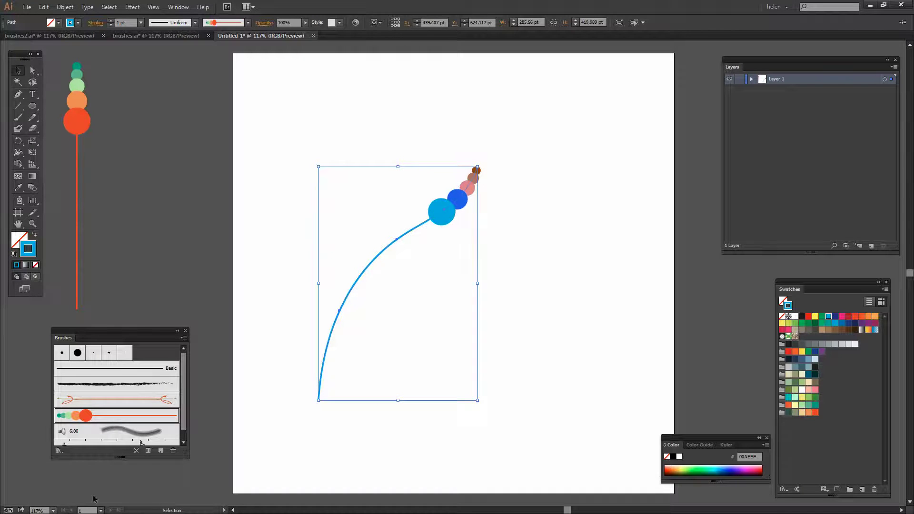
pyautogui.click(148, 451)
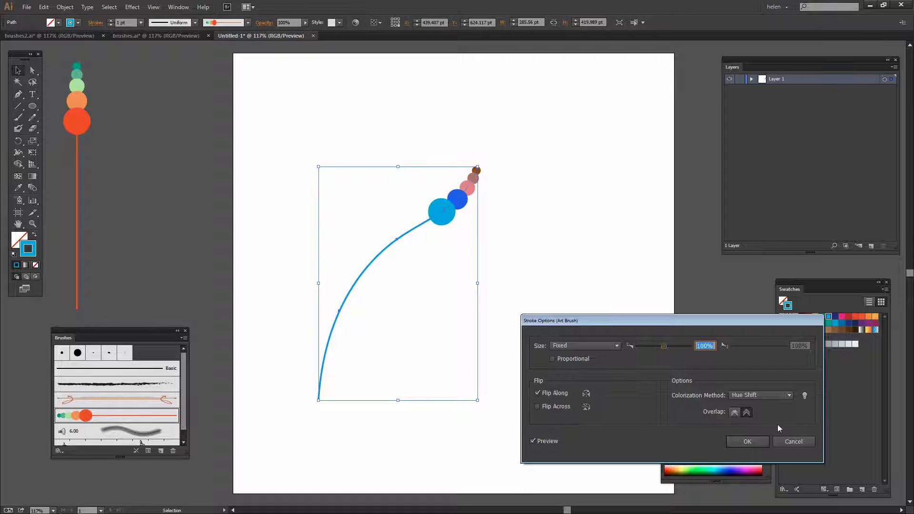
pyautogui.click(794, 442)
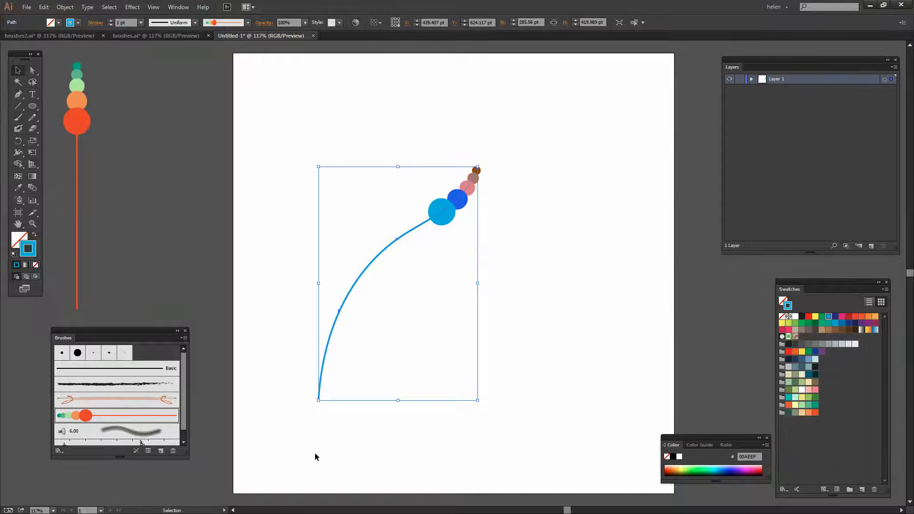
pyautogui.click(315, 454)
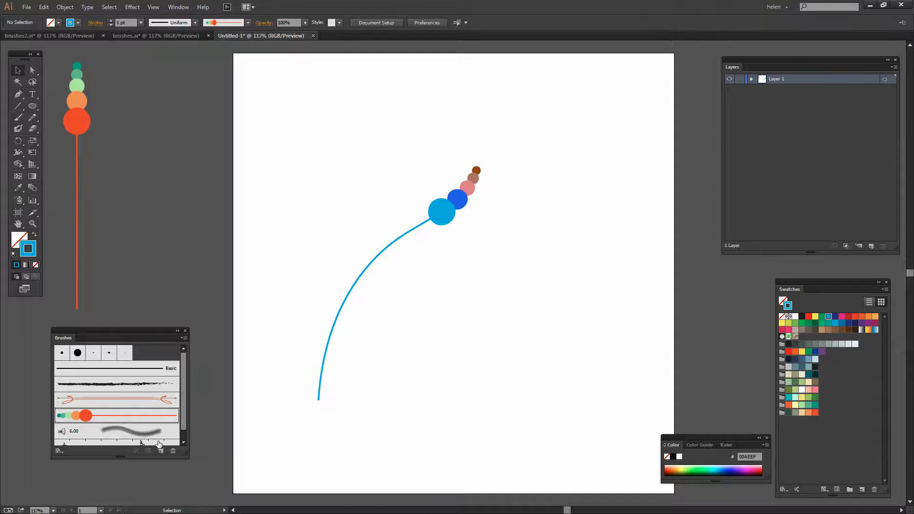
# Enable Flip Along in Art Brush 1 and leave existing strokes unchanged
pyautogui.doubleClick(100, 417)
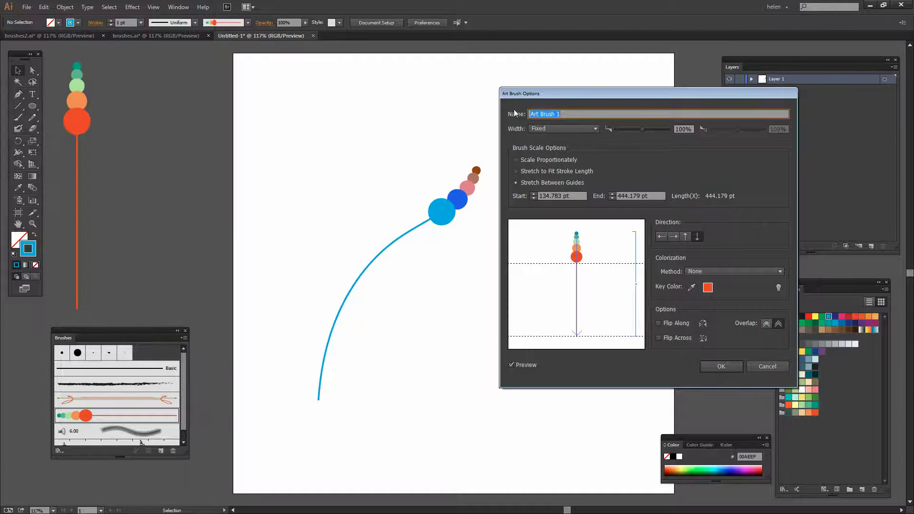
pyautogui.click(659, 323)
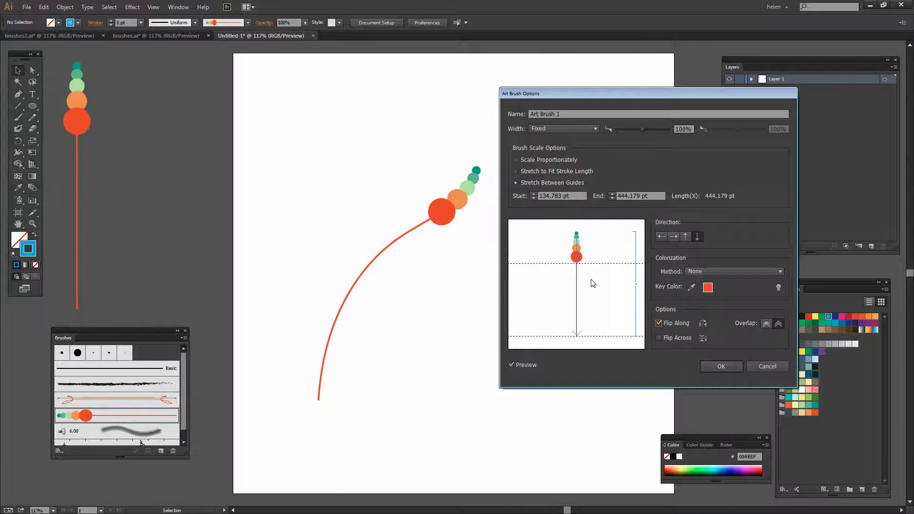
pyautogui.click(720, 365)
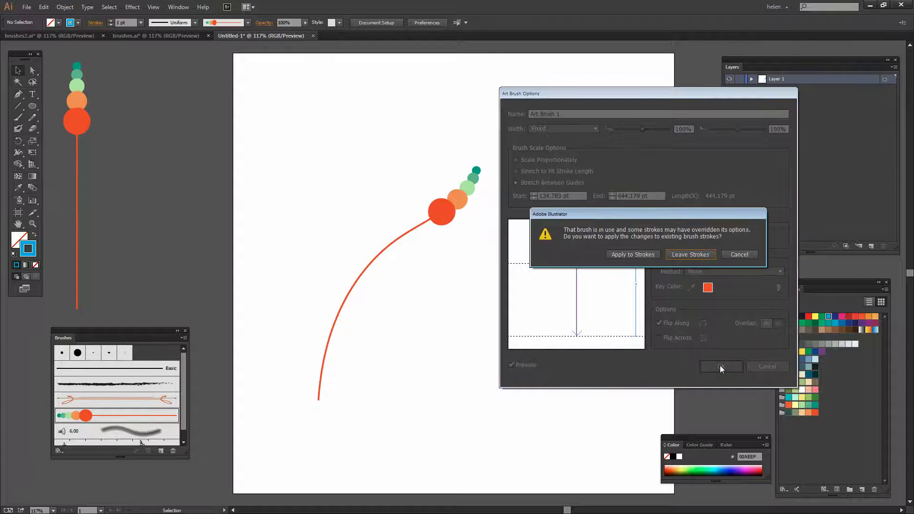
pyautogui.click(691, 253)
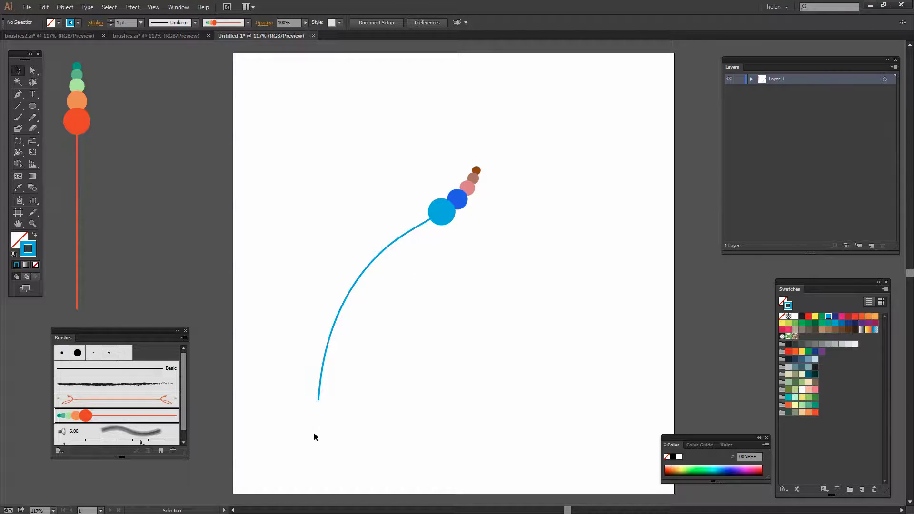
# Draw a second, wavier pencil curve and stroke it with the stacked-circles Art Brush 1
pyautogui.click(32, 117)
pyautogui.moveTo(327, 401)
pyautogui.mouseDown()
pyautogui.moveTo(355, 334)
pyautogui.moveTo(391, 307)
pyautogui.moveTo(472, 297)
pyautogui.moveTo(521, 273)
pyautogui.moveTo(535, 246)
pyautogui.mouseUp()
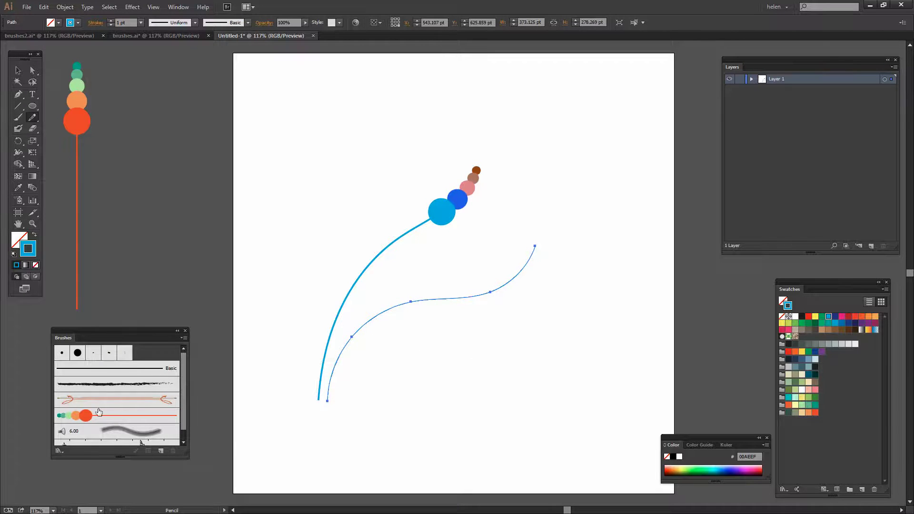
pyautogui.click(84, 417)
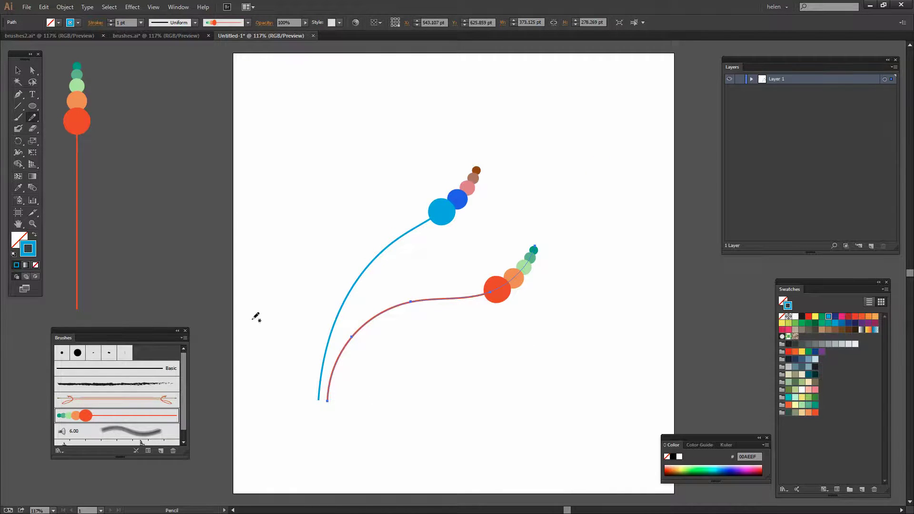
pyautogui.click(17, 71)
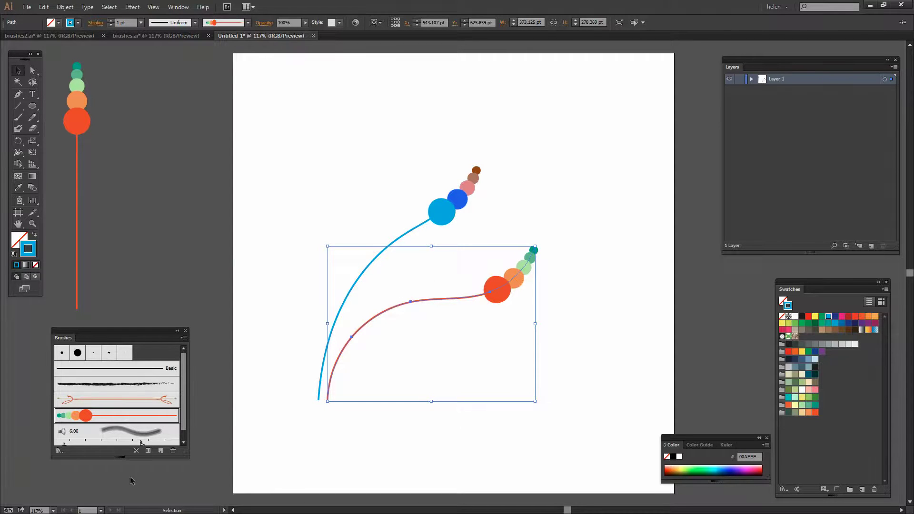
# Scale the second curve's brush down to a fixed 53% size, then deselect
pyautogui.click(149, 452)
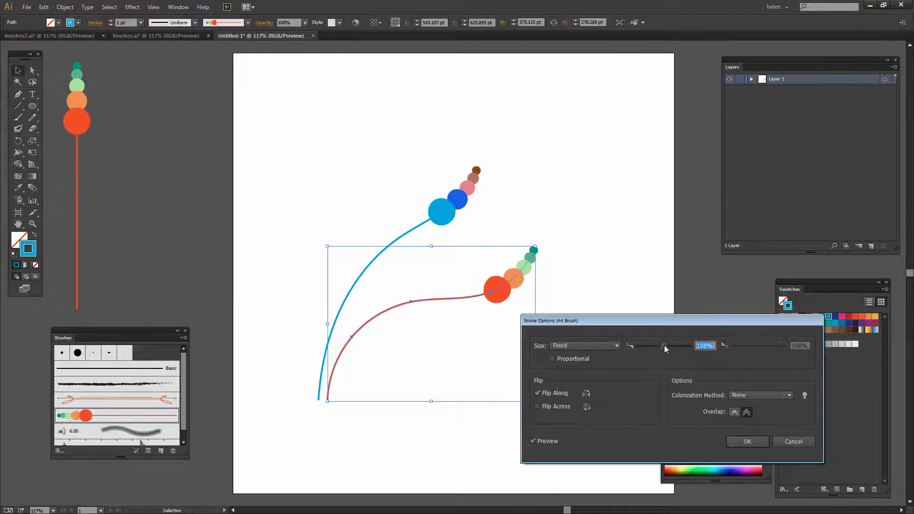
pyautogui.moveTo(664, 345); pyautogui.dragTo(653, 349)
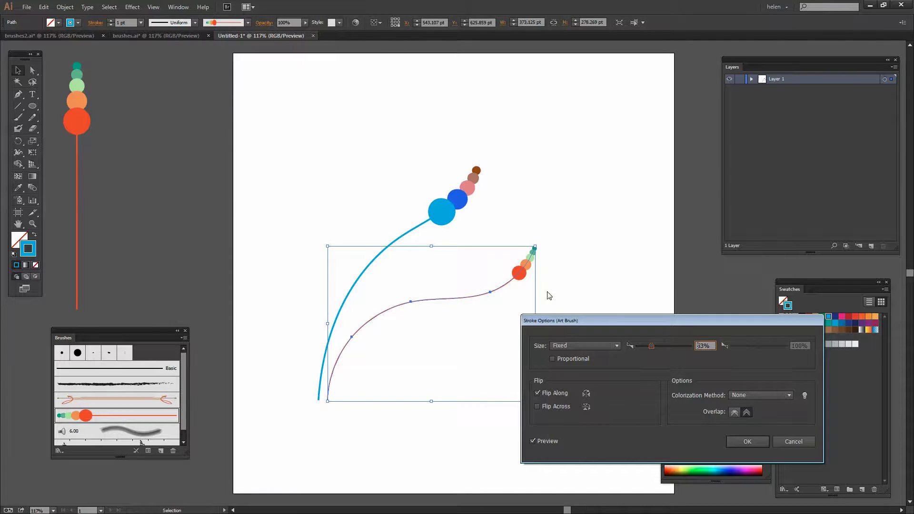
pyautogui.click(750, 442)
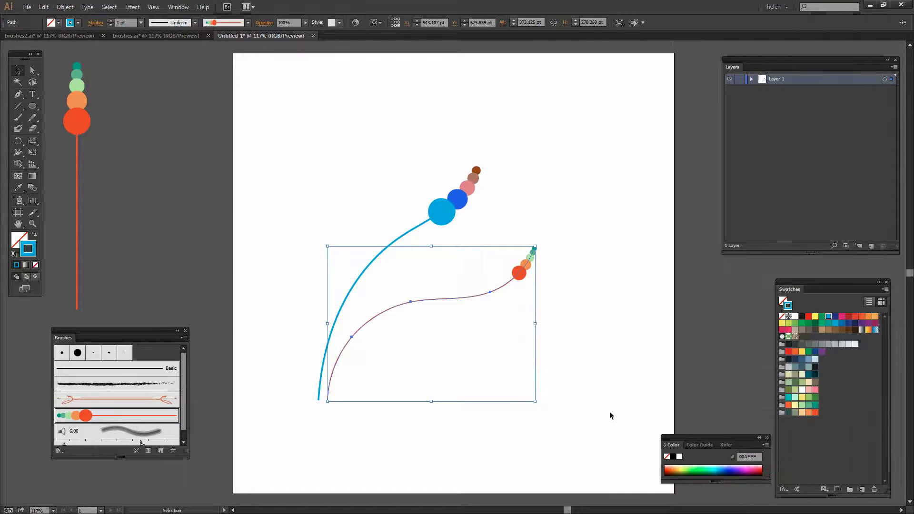
pyautogui.click(556, 453)
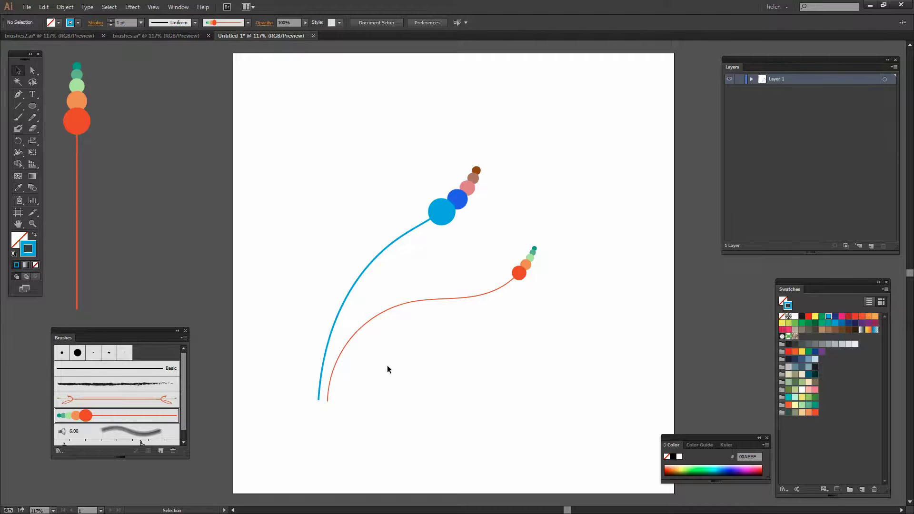
# Draw a tall blue-filled, unstroked oval near the artboard's top right
pyautogui.click(142, 34)
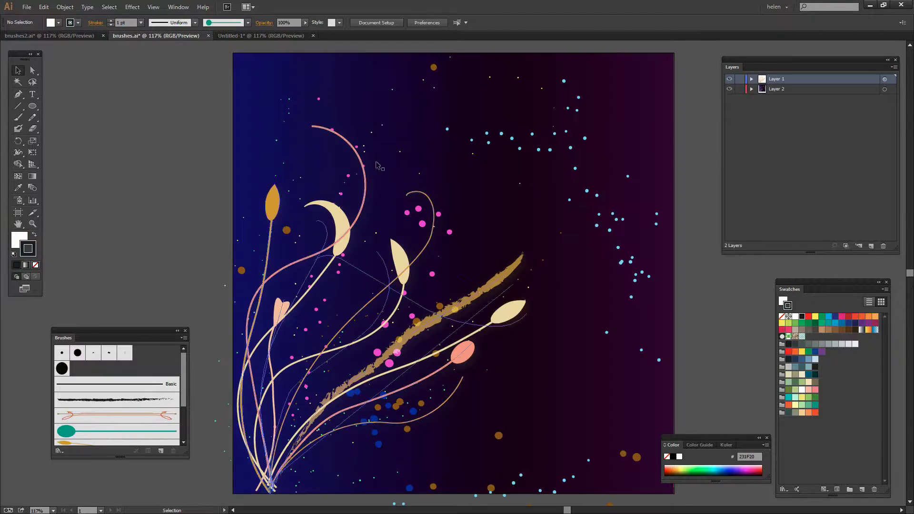
pyautogui.click(252, 36)
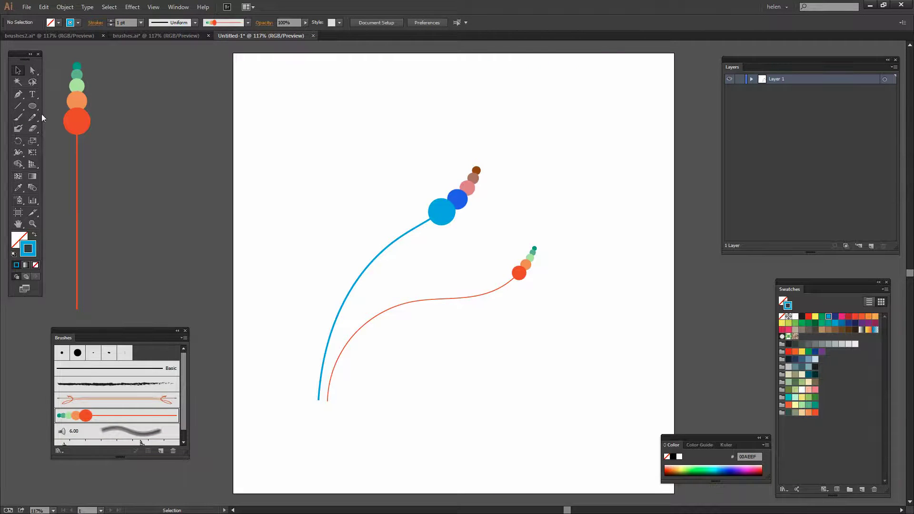
pyautogui.click(33, 106)
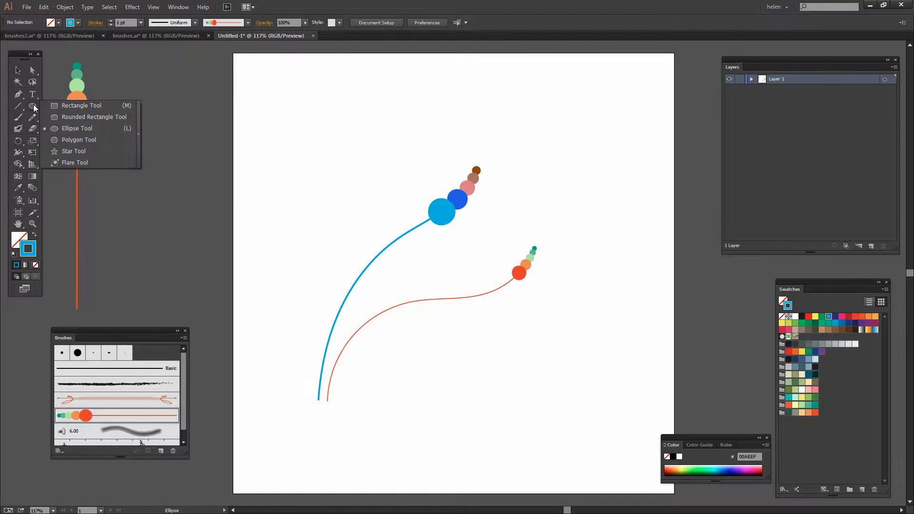
pyautogui.click(65, 130)
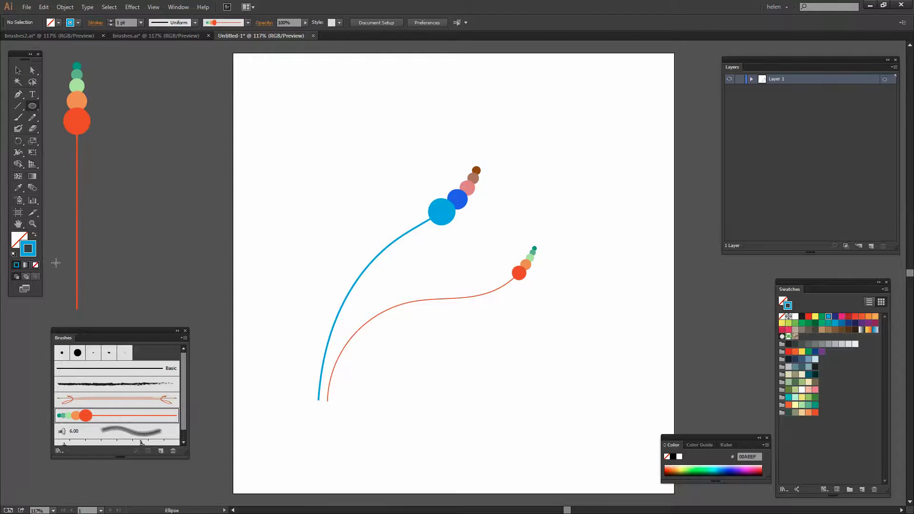
pyautogui.click(33, 235)
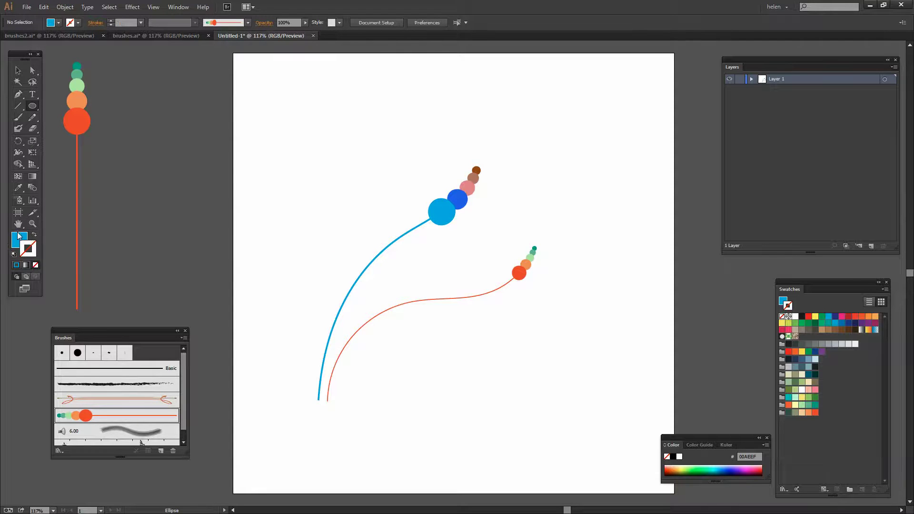
pyautogui.moveTo(606, 126); pyautogui.dragTo(625, 179)
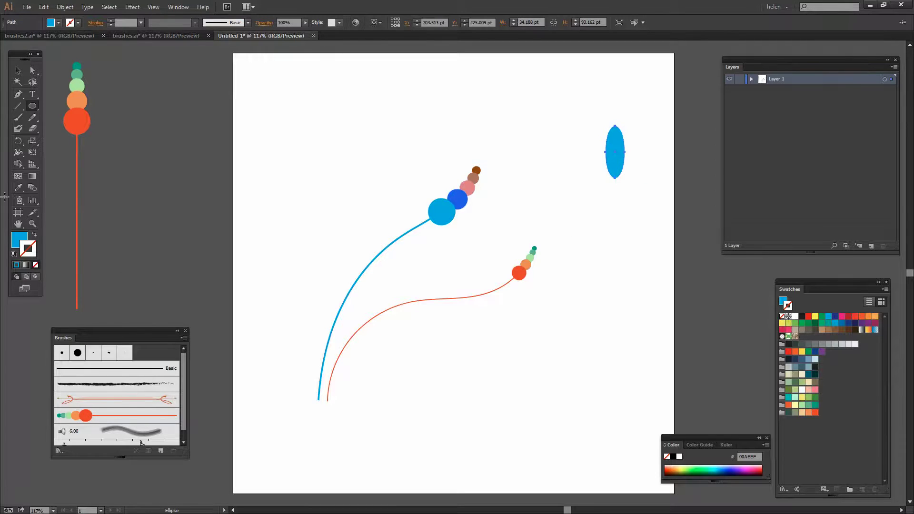
# Draw a straight 5 pt stem line down from the oval
pyautogui.click(20, 109)
pyautogui.moveTo(617, 169); pyautogui.dragTo(616, 410)
pyautogui.click(111, 21)
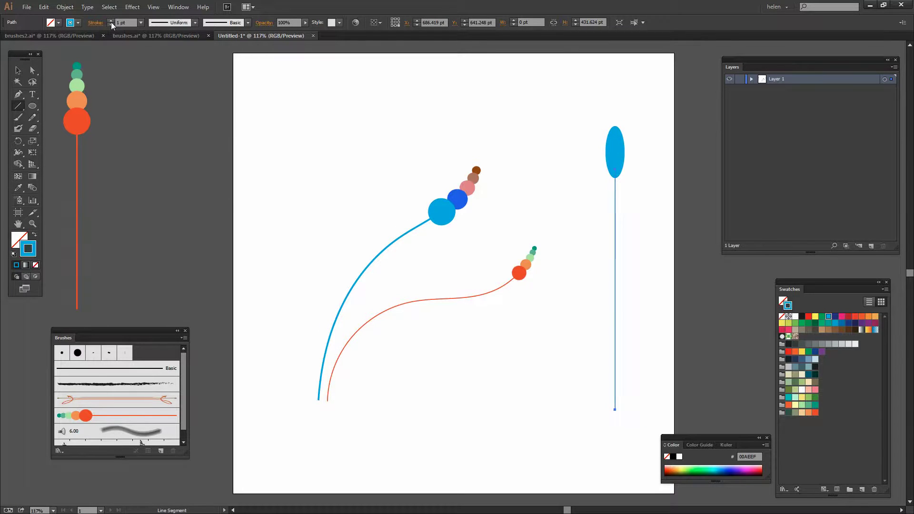
pyautogui.click(111, 21)
pyautogui.click(111, 21)
pyautogui.click(111, 22)
pyautogui.click(111, 22)
pyautogui.click(19, 70)
# Save the oval and stem as an Art Brush that stretches only between guides
pyautogui.moveTo(649, 241)
pyautogui.mouseDown()
pyautogui.moveTo(598, 149)
pyautogui.moveTo(607, 165)
pyautogui.moveTo(59, 406)
pyautogui.mouseUp()
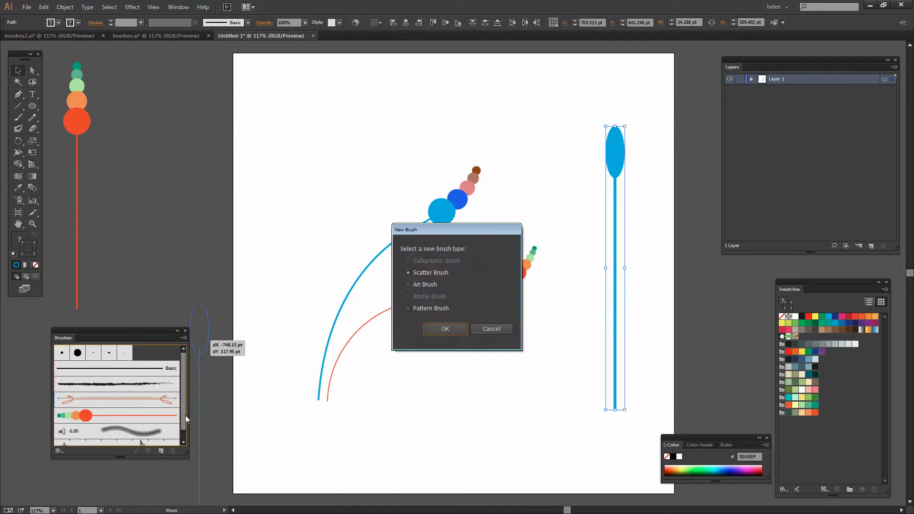
pyautogui.click(422, 285)
pyautogui.click(436, 331)
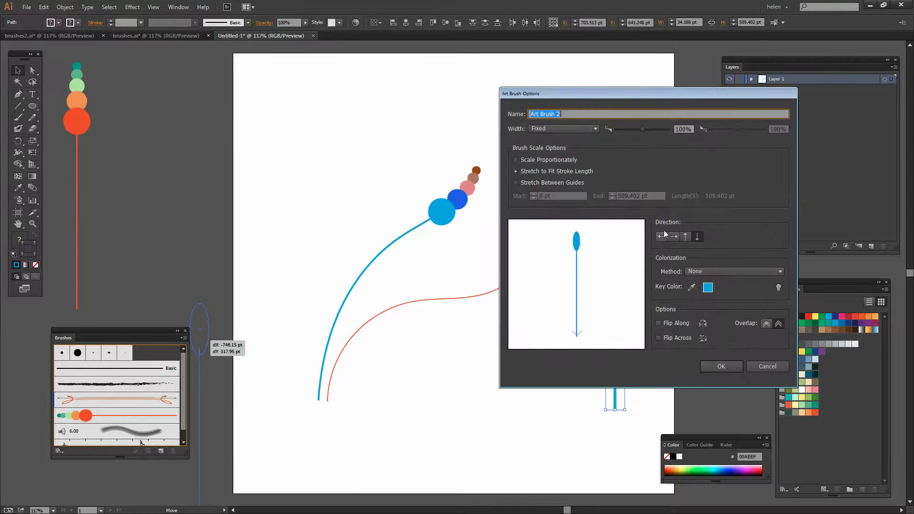
pyautogui.click(542, 183)
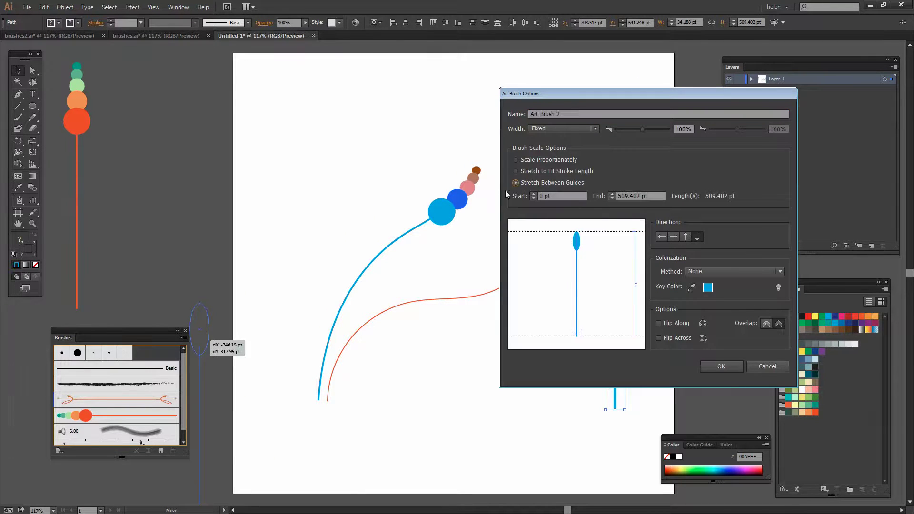
pyautogui.moveTo(596, 237); pyautogui.dragTo(591, 253)
pyautogui.click(722, 367)
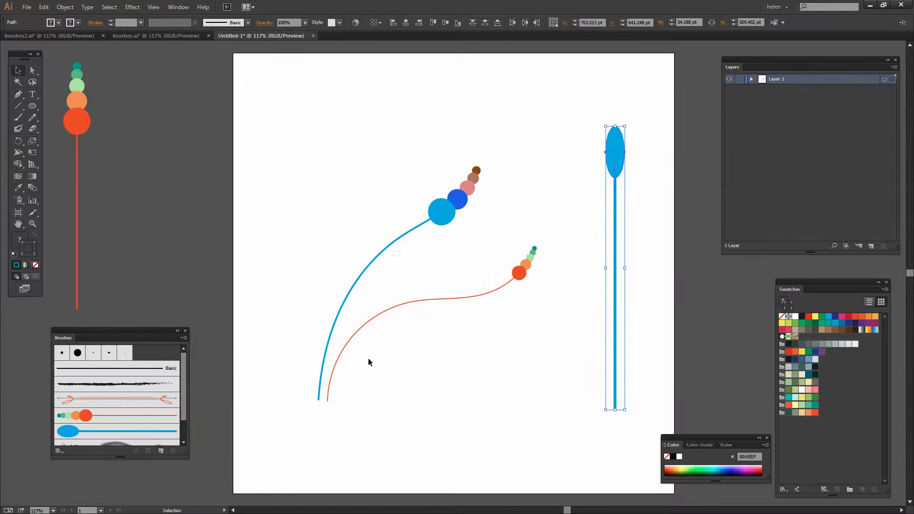
# Move the oval-stem artwork to the pasteboard and draw a new blue ellipse top right
pyautogui.moveTo(617, 156)
pyautogui.mouseDown()
pyautogui.moveTo(151, 143)
pyautogui.moveTo(125, 108)
pyautogui.mouseUp()
pyautogui.click(32, 108)
pyautogui.moveTo(603, 121); pyautogui.dragTo(629, 184)
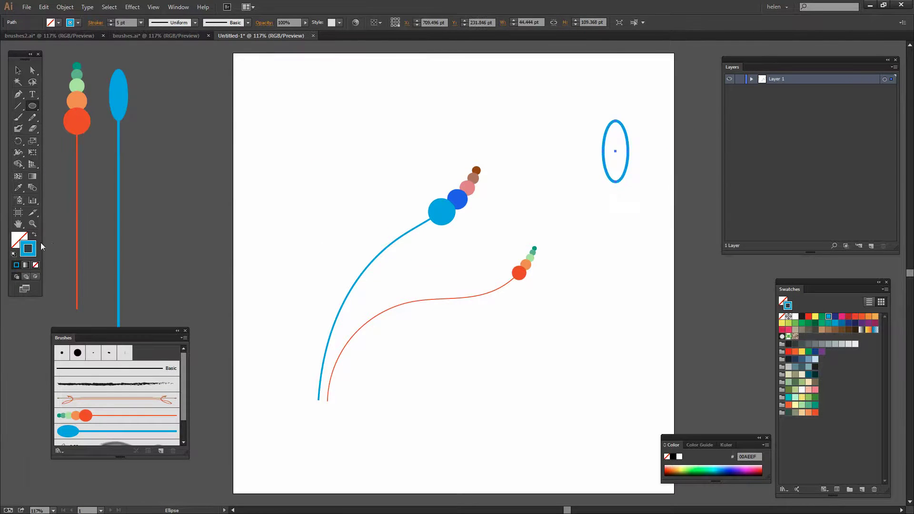
pyautogui.click(36, 235)
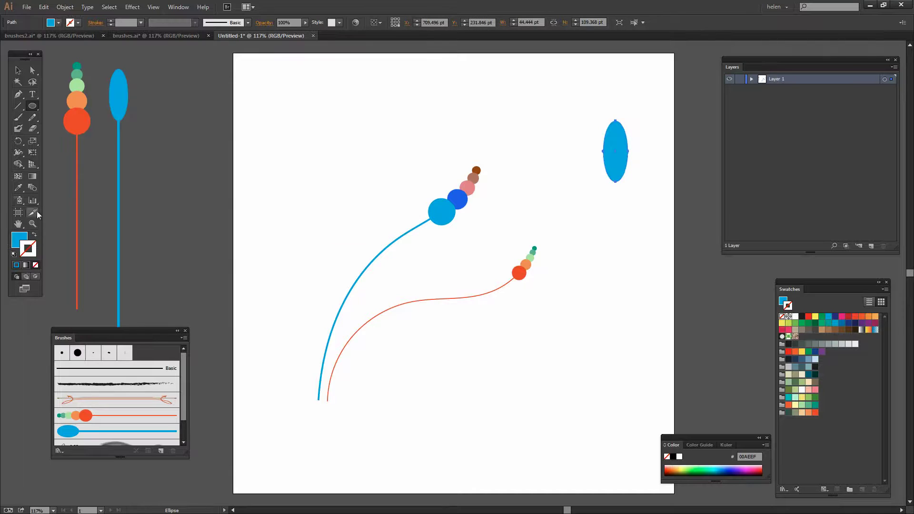
# Convert the ellipse's top anchor to a corner and pull it up into a teardrop tip
pyautogui.click(31, 71)
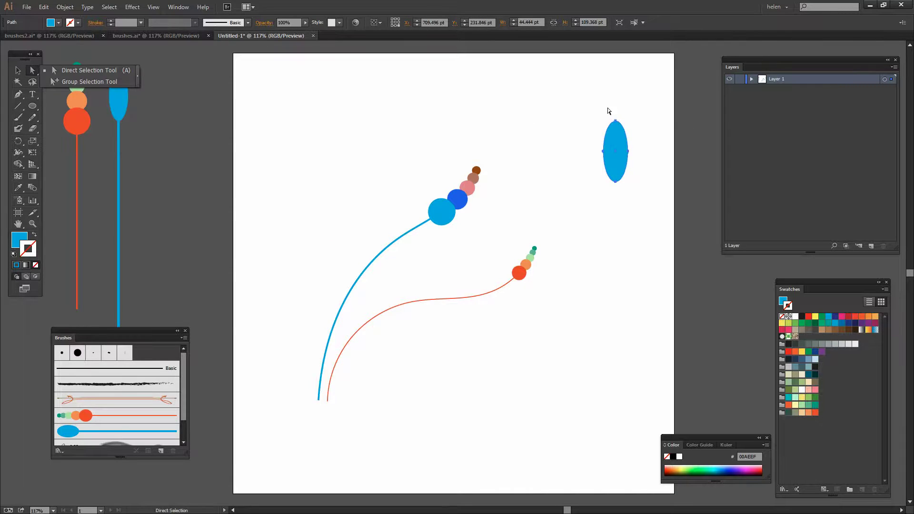
pyautogui.click(618, 122)
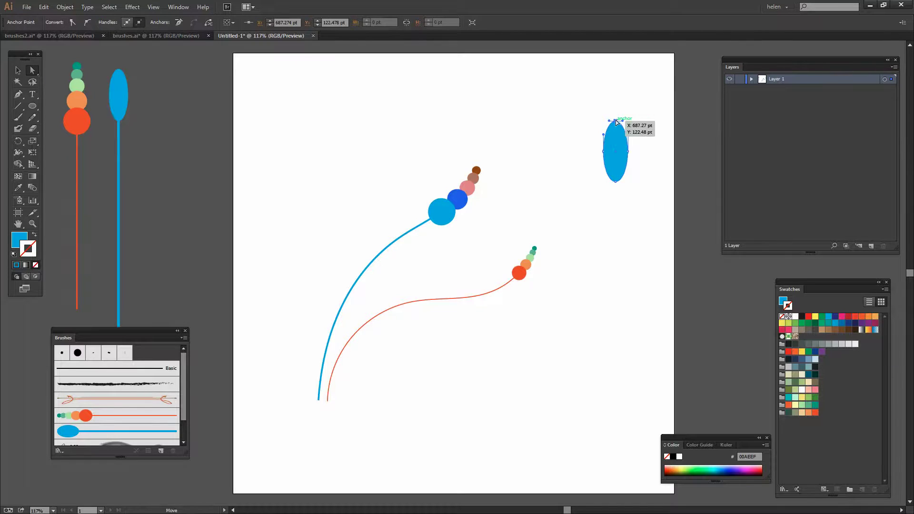
pyautogui.click(72, 22)
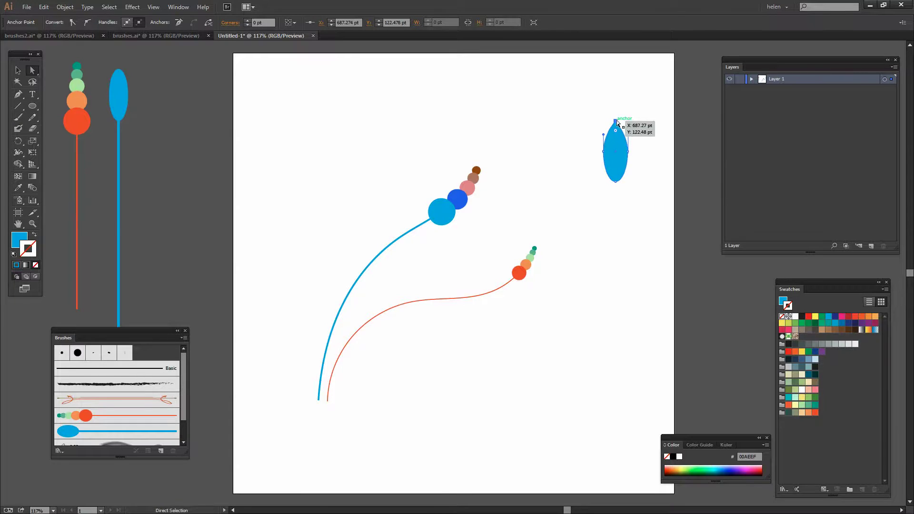
pyautogui.moveTo(618, 123); pyautogui.dragTo(616, 104)
pyautogui.click(641, 199)
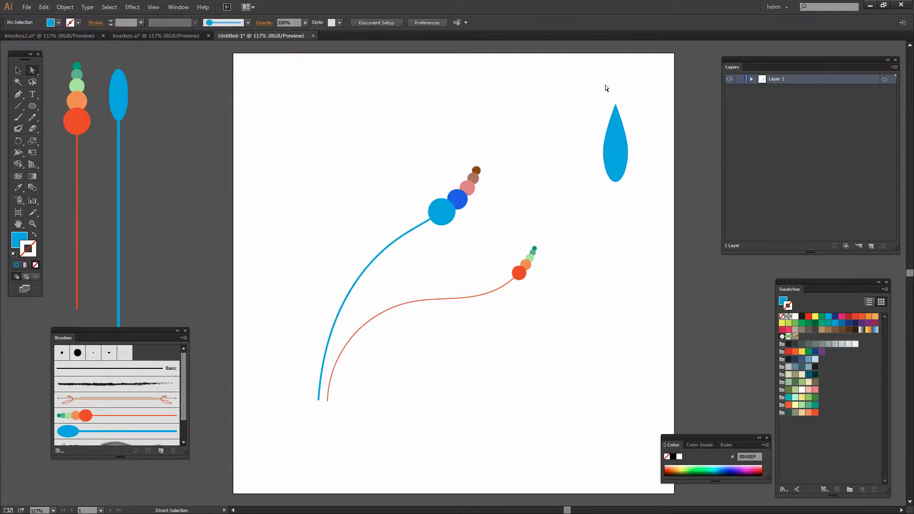
# Draw a wavy pencil stem below the teardrop and rotate the teardrop slightly
pyautogui.click(30, 119)
pyautogui.moveTo(617, 165)
pyautogui.mouseDown()
pyautogui.moveTo(625, 205)
pyautogui.moveTo(613, 255)
pyautogui.moveTo(584, 302)
pyautogui.moveTo(562, 377)
pyautogui.moveTo(578, 422)
pyautogui.mouseUp()
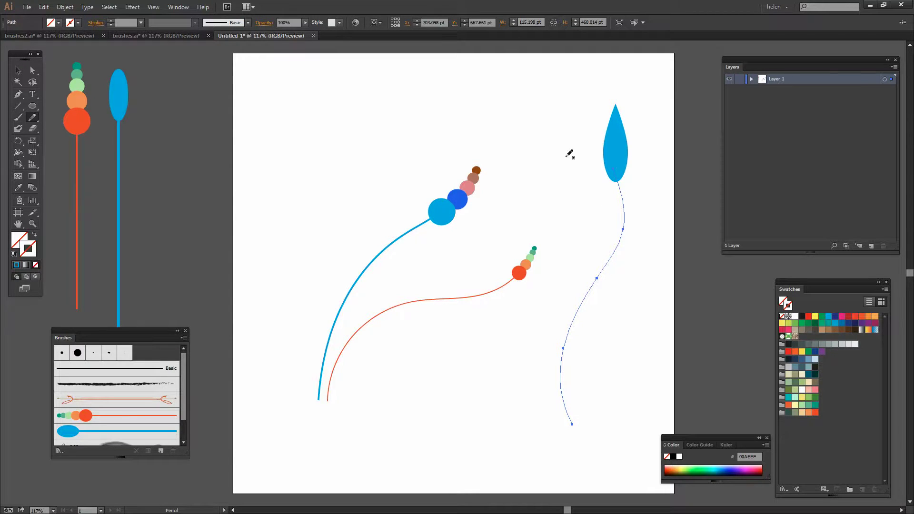
pyautogui.click(18, 70)
pyautogui.click(616, 109)
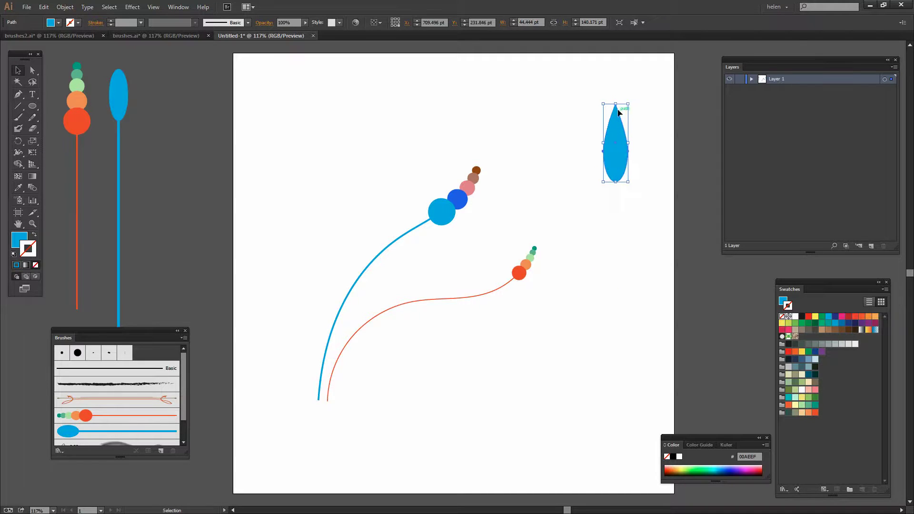
pyautogui.moveTo(600, 100); pyautogui.dragTo(594, 103)
# Give the wavy stem a teal stroke at 5 pt weight
pyautogui.moveTo(619, 285); pyautogui.dragTo(601, 254)
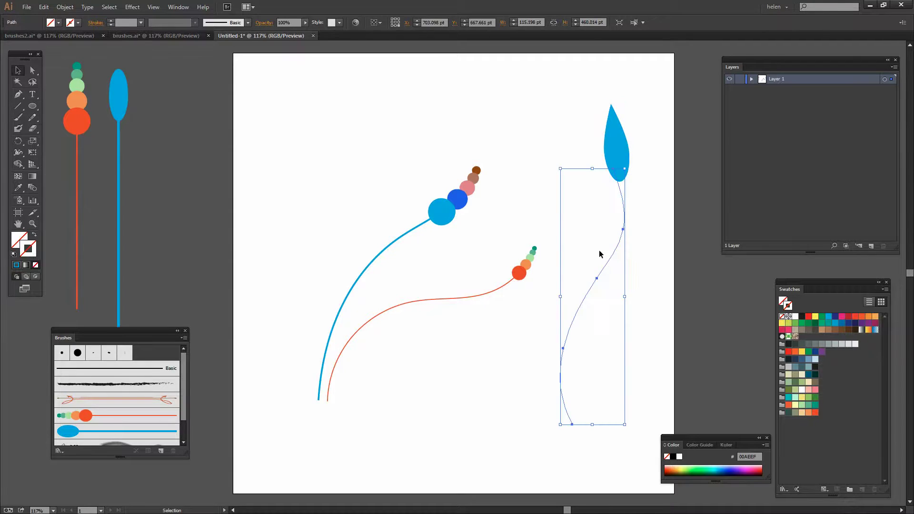
pyautogui.click(606, 142)
pyautogui.moveTo(639, 269); pyautogui.dragTo(601, 248)
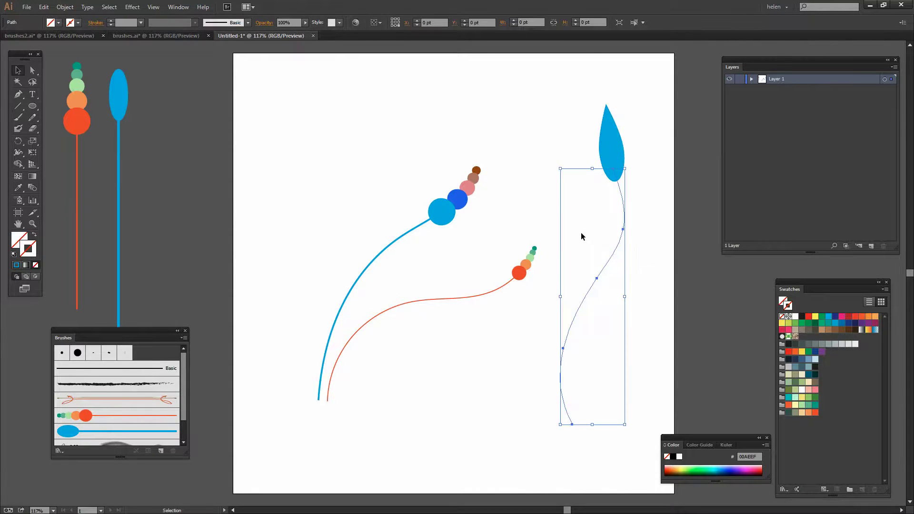
pyautogui.click(31, 246)
pyautogui.click(789, 397)
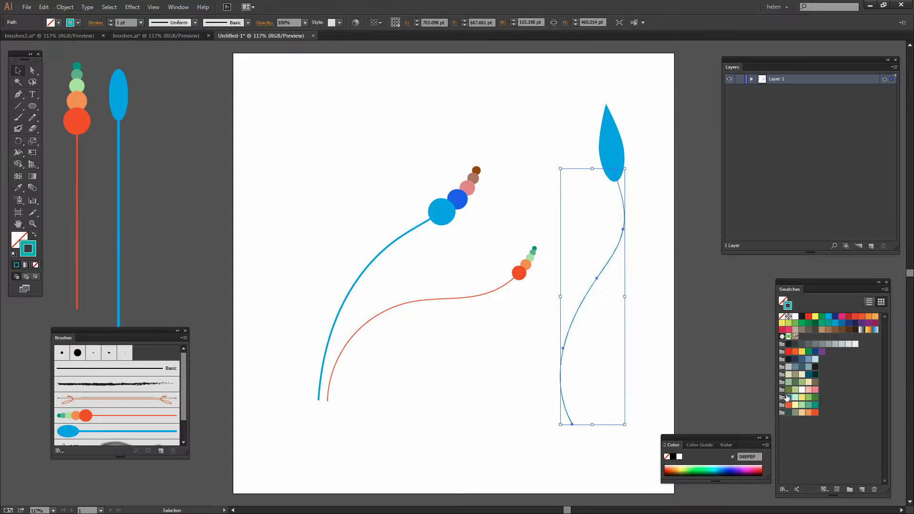
pyautogui.click(110, 21)
pyautogui.click(110, 20)
pyautogui.click(110, 20)
pyautogui.click(110, 20)
pyautogui.click(657, 228)
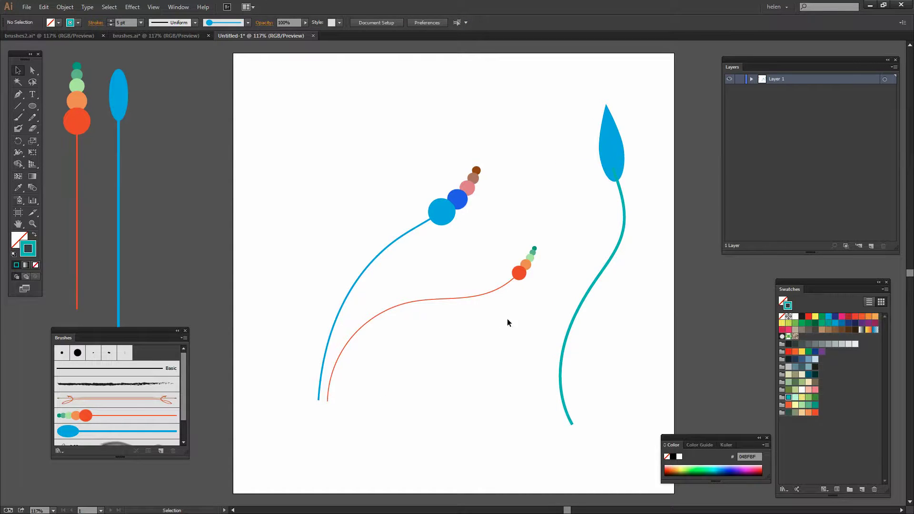
# Recolour the stem's stroke blue 00AEEF to match the teardrop
pyautogui.click(816, 406)
pyautogui.click(594, 287)
pyautogui.click(829, 316)
pyautogui.click(643, 322)
# Save the teardrop stalk as Art Brush 3, stretching between guides below the leaf
pyautogui.click(595, 286)
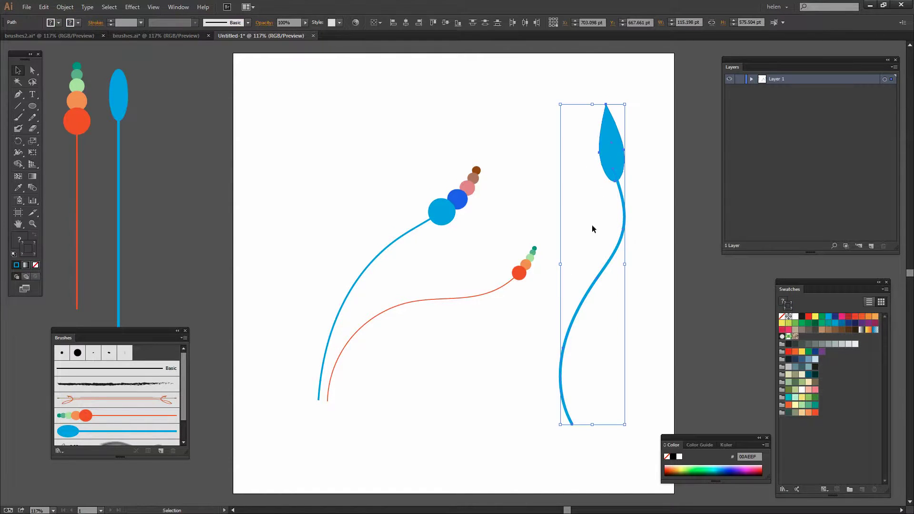
pyautogui.moveTo(615, 165)
pyautogui.mouseDown()
pyautogui.moveTo(300, 349)
pyautogui.moveTo(124, 402)
pyautogui.mouseUp()
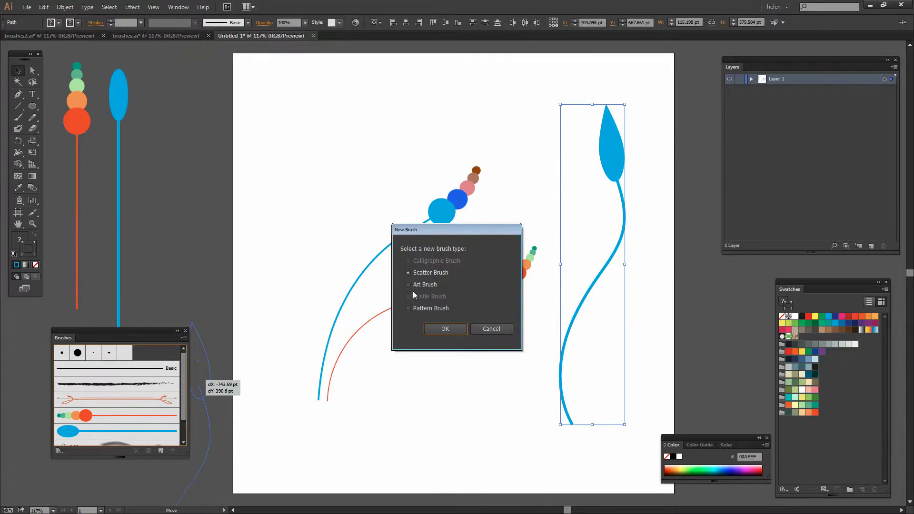
pyautogui.click(416, 286)
pyautogui.click(446, 329)
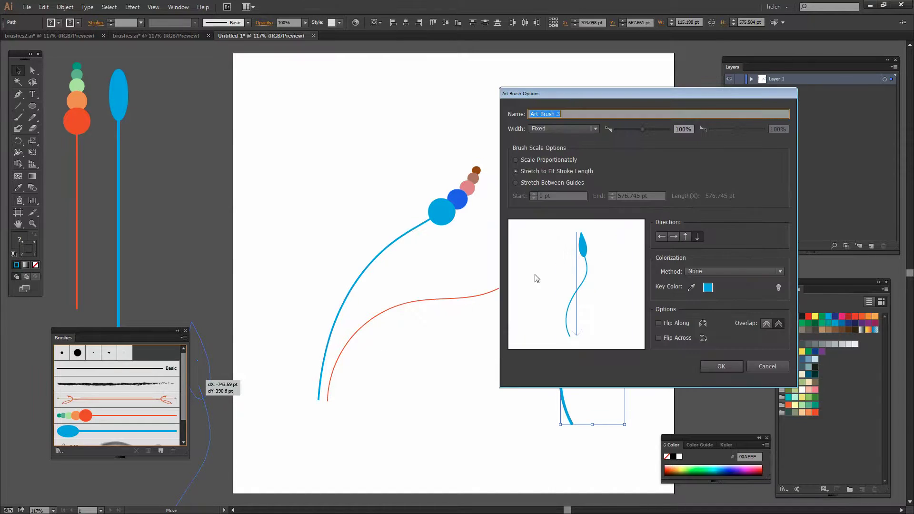
pyautogui.click(517, 183)
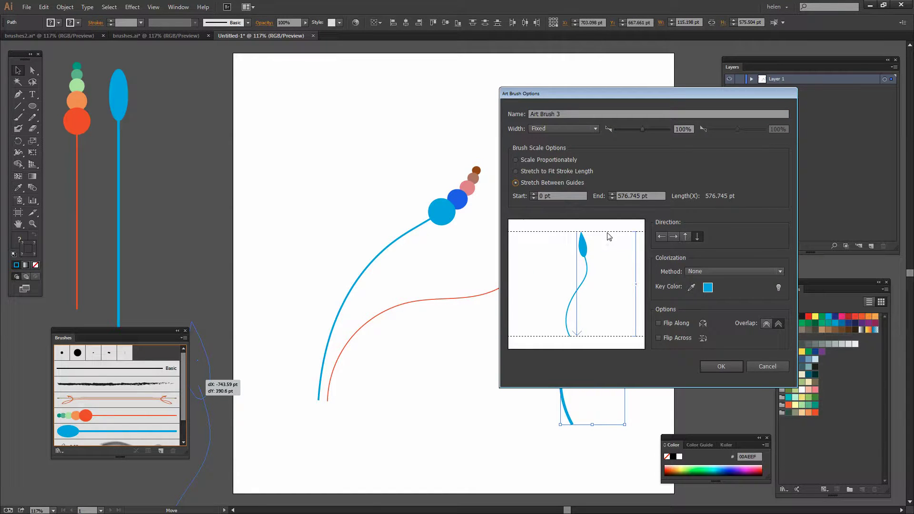
pyautogui.moveTo(609, 232); pyautogui.dragTo(612, 266)
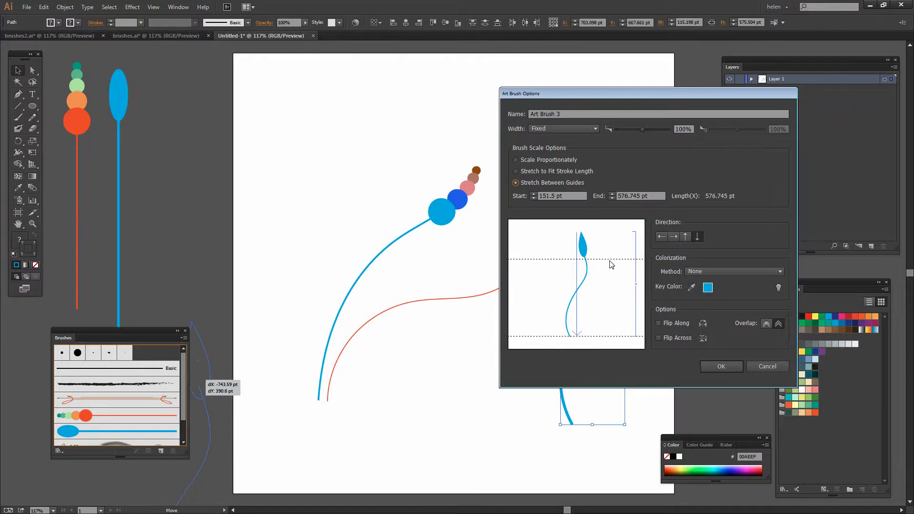
pyautogui.click(722, 366)
# Move the teardrop artwork to the pasteboard and delete both brushed curves
pyautogui.click(484, 426)
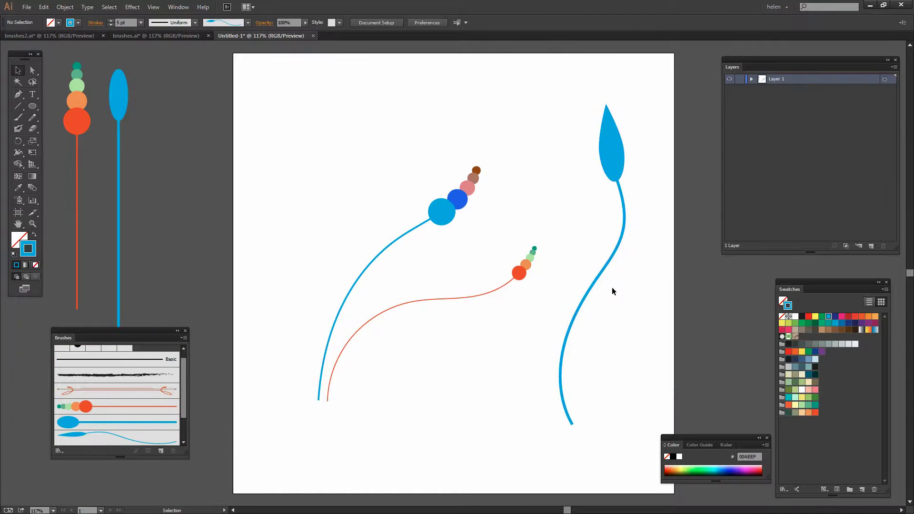
pyautogui.moveTo(578, 143)
pyautogui.mouseDown()
pyautogui.moveTo(623, 185)
pyautogui.moveTo(598, 167)
pyautogui.moveTo(128, 126)
pyautogui.moveTo(158, 140)
pyautogui.mouseUp()
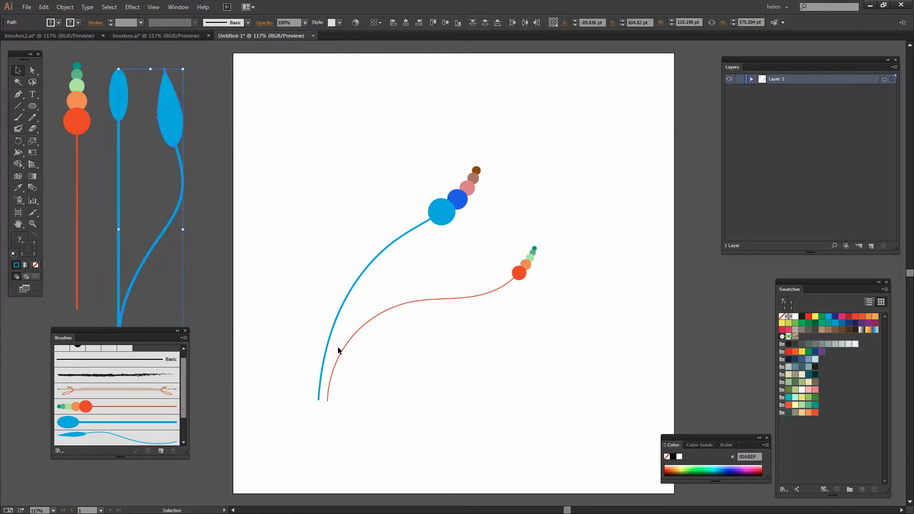
pyautogui.moveTo(322, 298); pyautogui.dragTo(379, 354)
pyautogui.press('Delete')
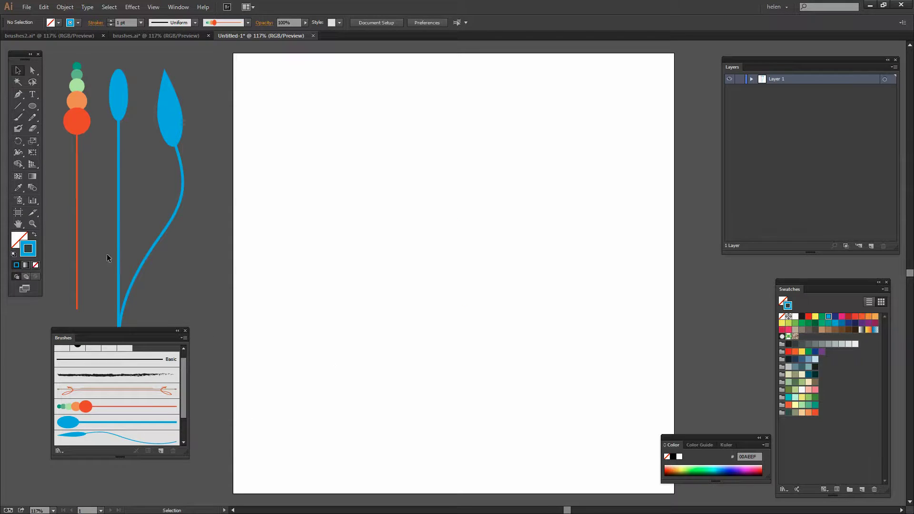
# Draw two freehand pencil curves, both stroked with the blue oval-topped Art Brush 2
pyautogui.click(32, 117)
pyautogui.moveTo(501, 154)
pyautogui.mouseDown()
pyautogui.moveTo(421, 177)
pyautogui.moveTo(345, 307)
pyautogui.moveTo(338, 377)
pyautogui.moveTo(305, 418)
pyautogui.mouseUp()
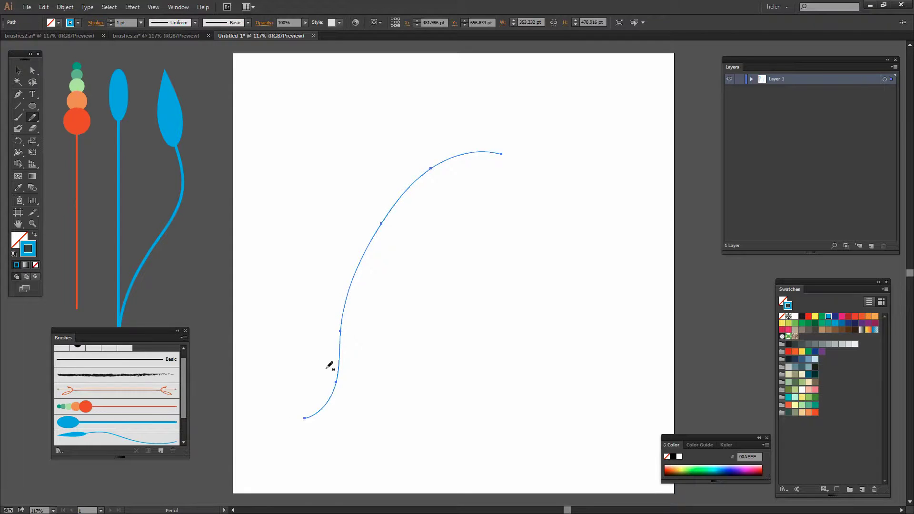
pyautogui.click(112, 426)
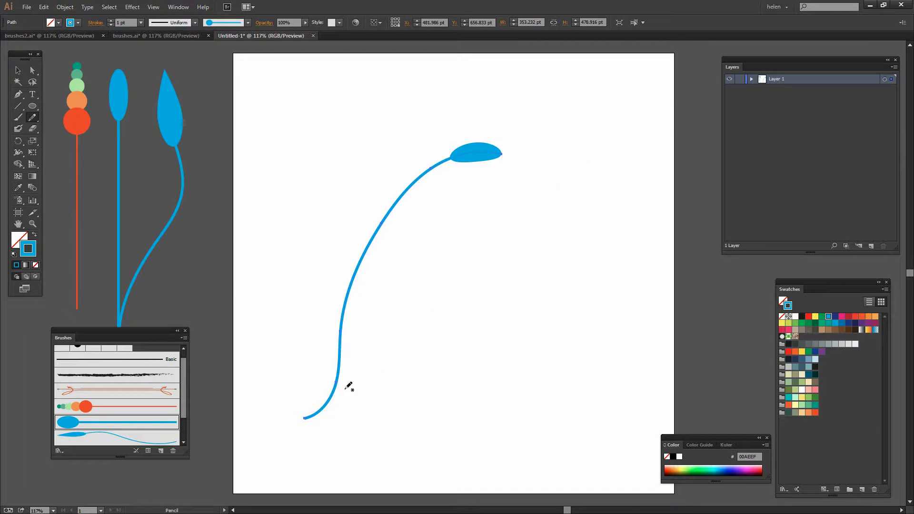
pyautogui.moveTo(620, 157)
pyautogui.mouseDown()
pyautogui.moveTo(547, 181)
pyautogui.moveTo(472, 263)
pyautogui.moveTo(416, 365)
pyautogui.moveTo(366, 403)
pyautogui.moveTo(309, 418)
pyautogui.mouseUp()
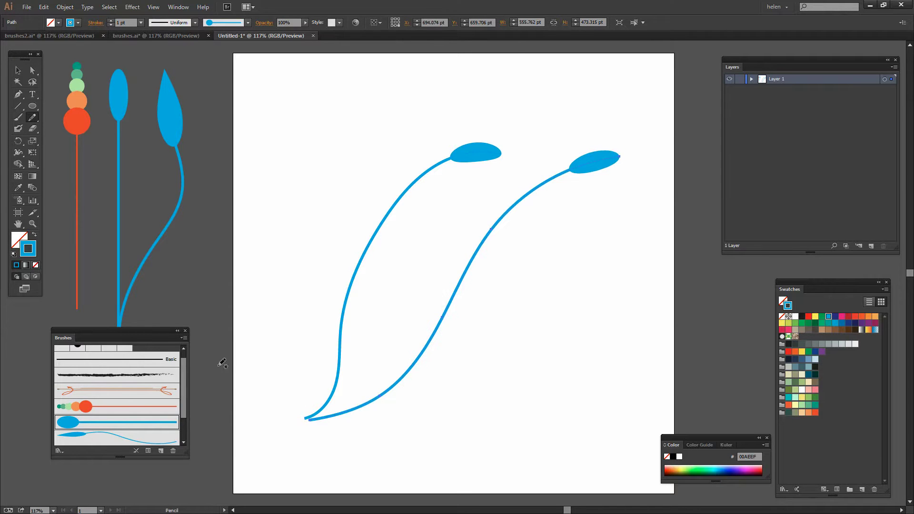
# Draw a long curve down the artboard's left side stroked with the wavy leaf Art Brush 3
pyautogui.click(119, 437)
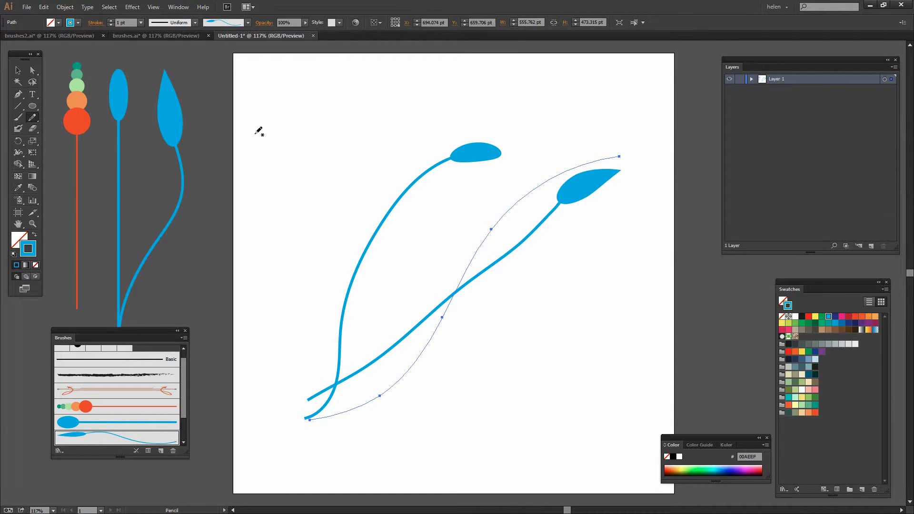
pyautogui.moveTo(259, 111)
pyautogui.mouseDown()
pyautogui.moveTo(285, 132)
pyautogui.moveTo(299, 174)
pyautogui.moveTo(257, 364)
pyautogui.moveTo(286, 430)
pyautogui.mouseUp()
pyautogui.click(98, 439)
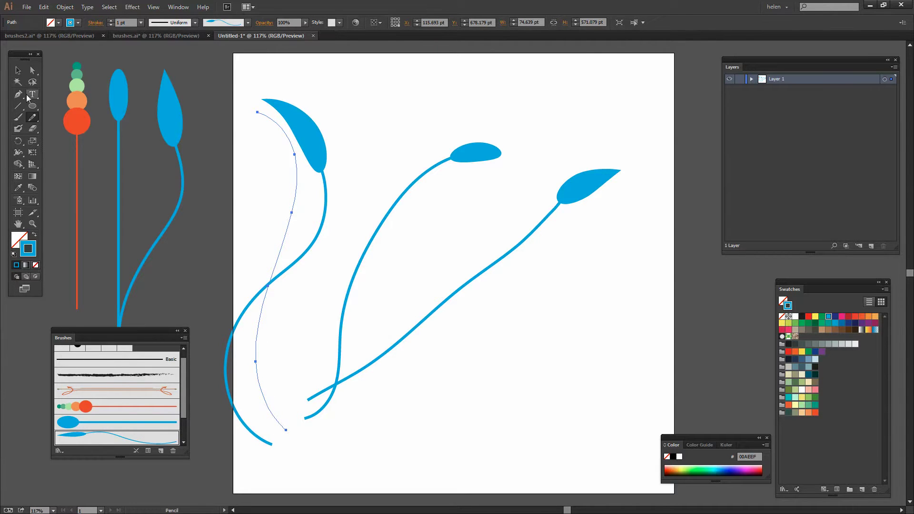
# Reposition the leaf curve beside the oval-brush curve and delete the right-hand stroke
pyautogui.click(18, 70)
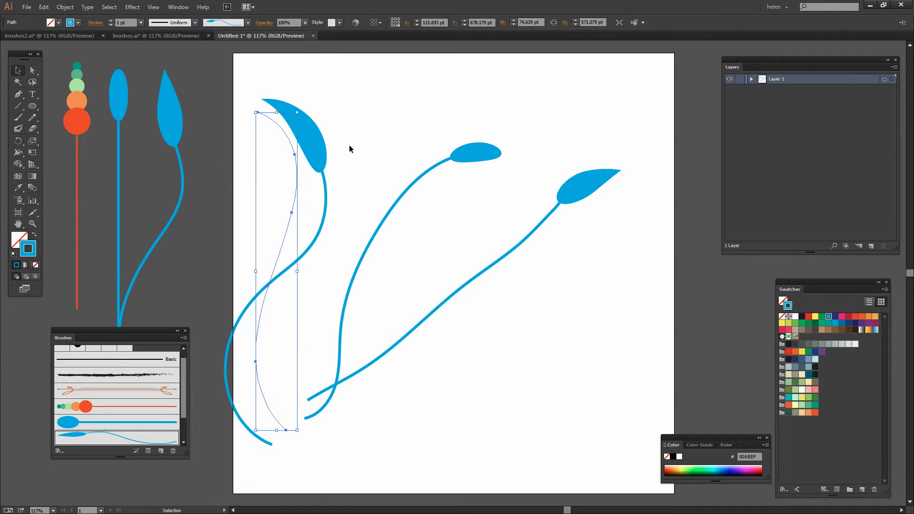
pyautogui.moveTo(324, 144)
pyautogui.mouseDown()
pyautogui.moveTo(319, 161)
pyautogui.moveTo(326, 132)
pyautogui.mouseUp()
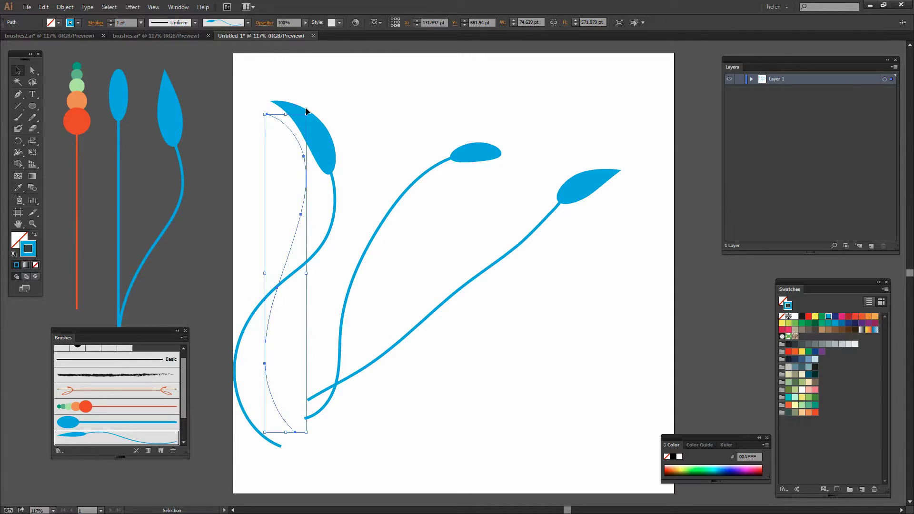
pyautogui.click(363, 449)
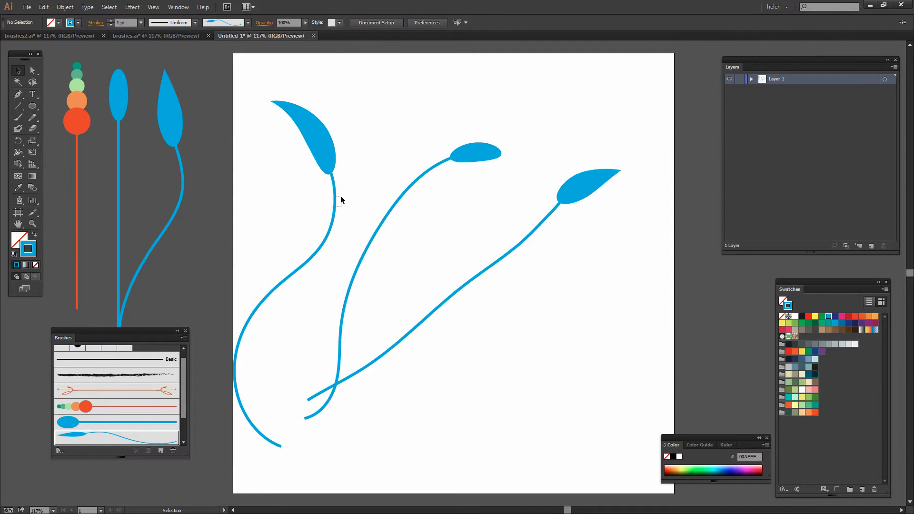
pyautogui.moveTo(325, 157); pyautogui.dragTo(353, 142)
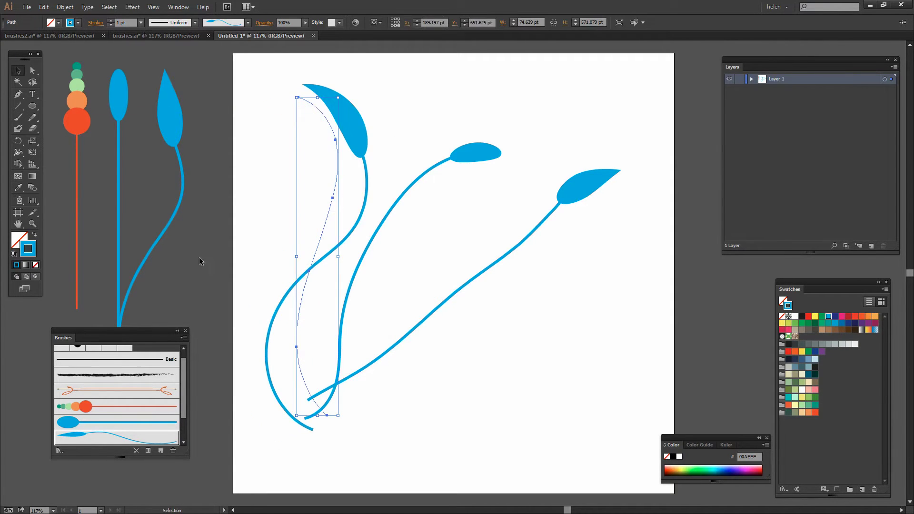
pyautogui.click(193, 156)
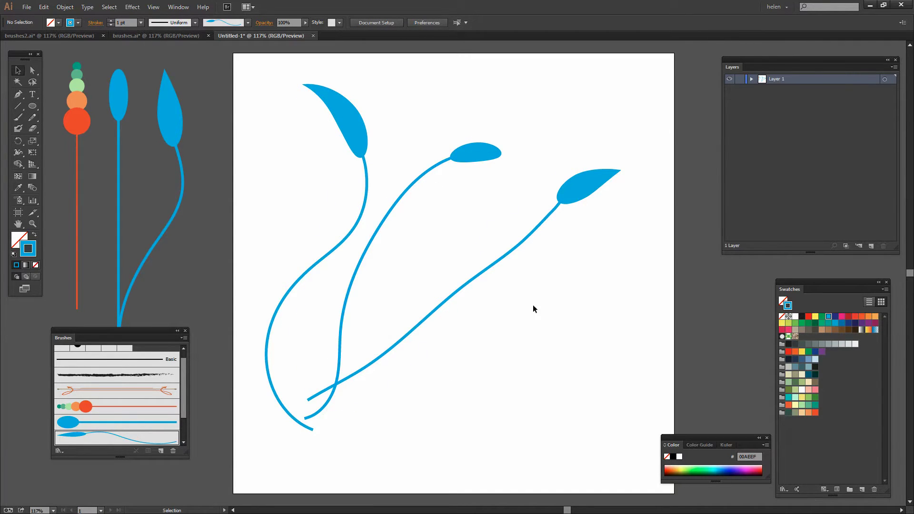
pyautogui.click(580, 190)
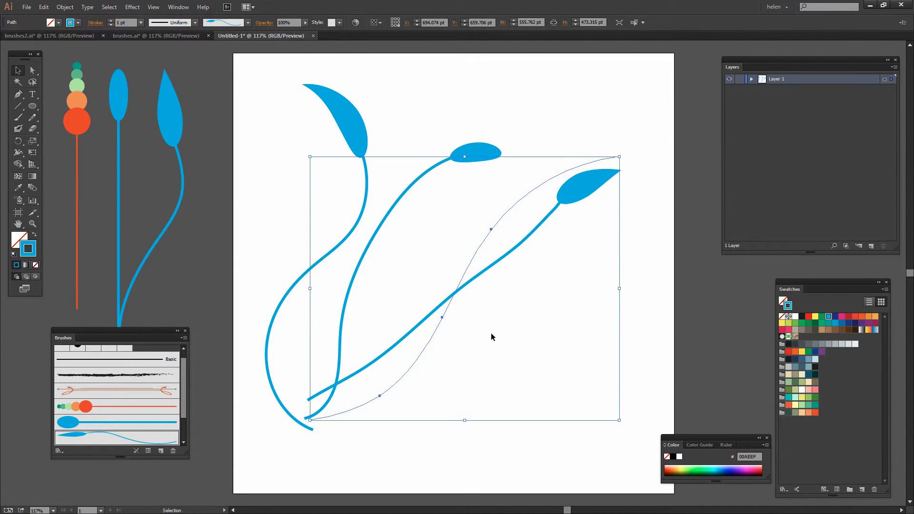
pyautogui.press('Delete')
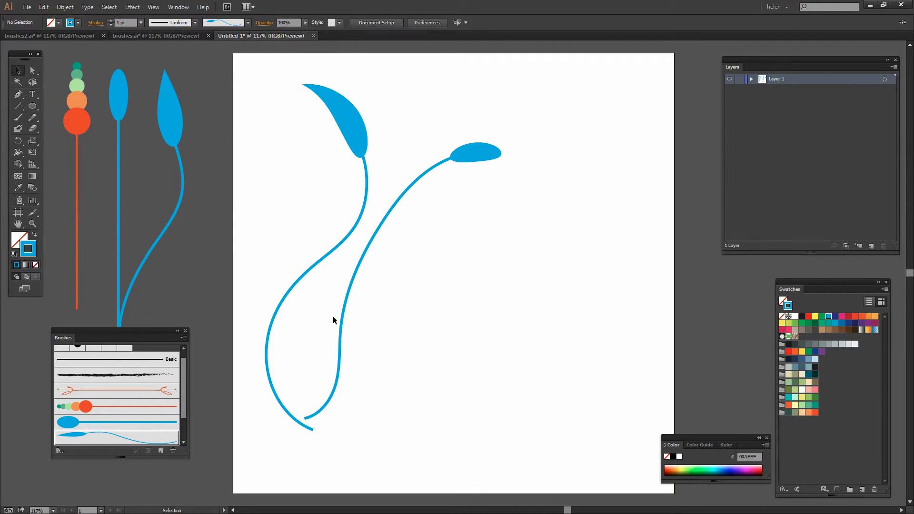
# Stroke the leaf curve orange FF6138 and set its brush colorization to Tints and Shades
pyautogui.click(338, 149)
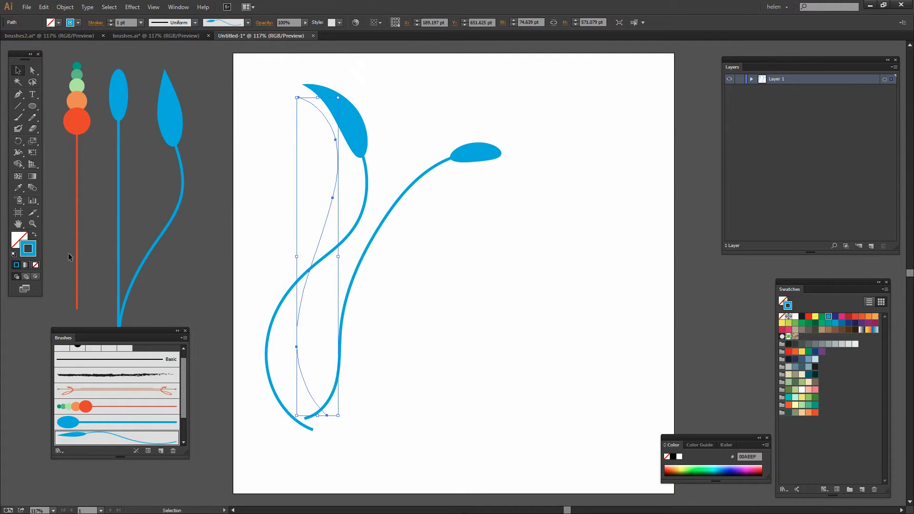
pyautogui.click(789, 405)
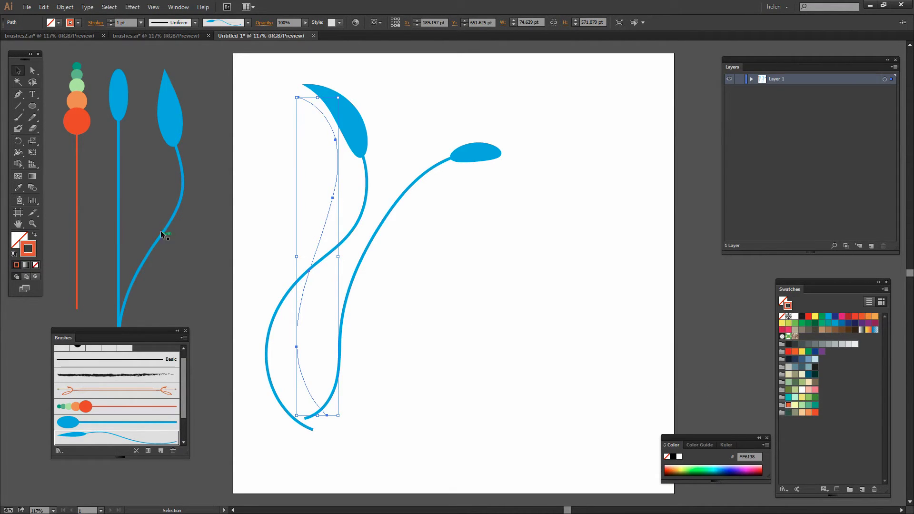
pyautogui.click(149, 451)
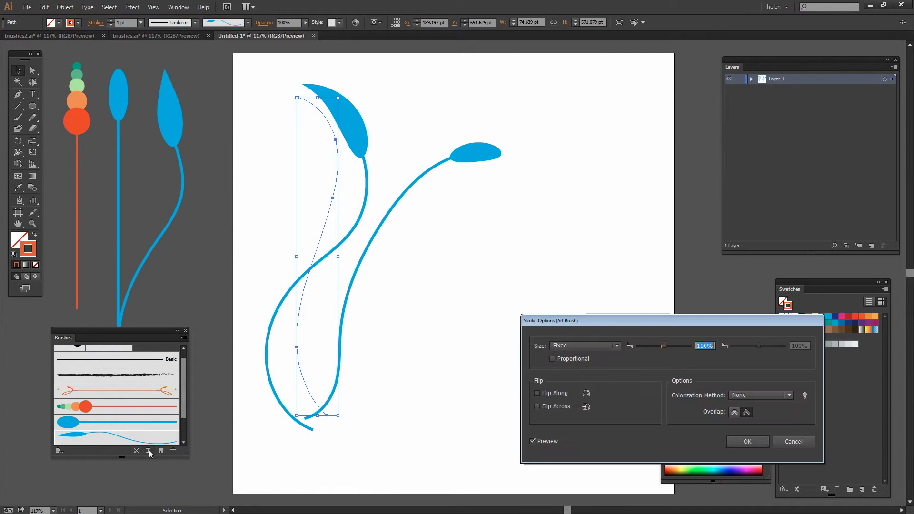
pyautogui.click(749, 394)
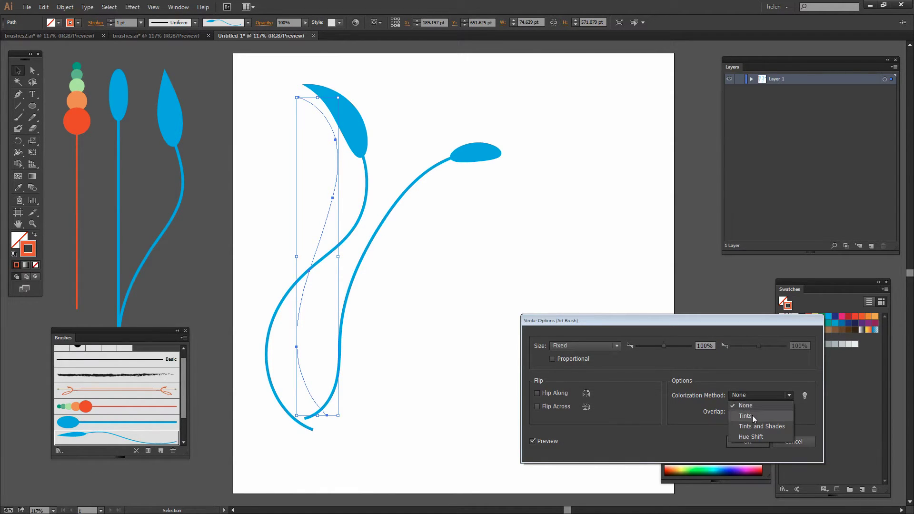
pyautogui.click(753, 417)
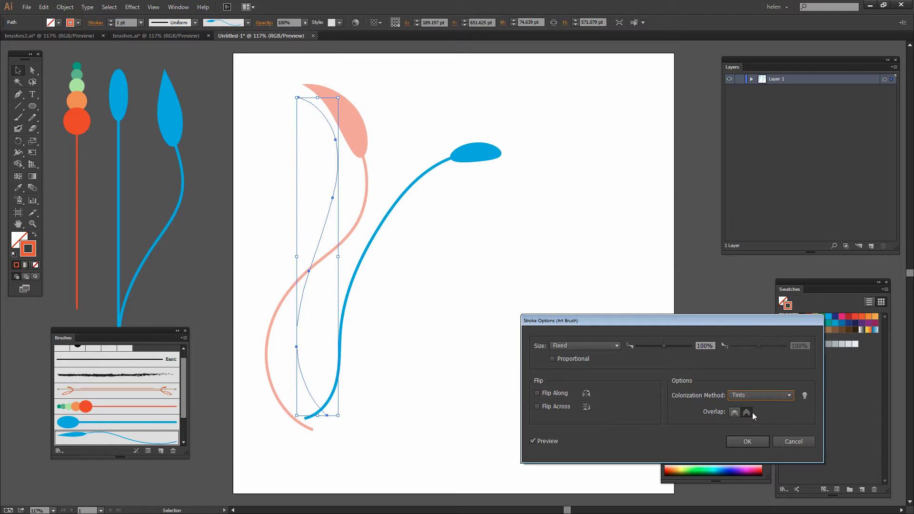
pyautogui.click(753, 393)
pyautogui.click(757, 426)
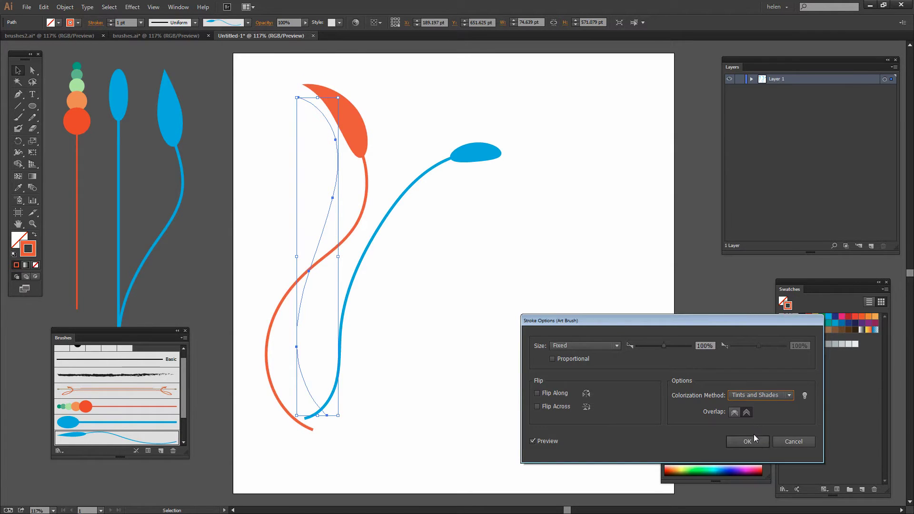
pyautogui.click(747, 441)
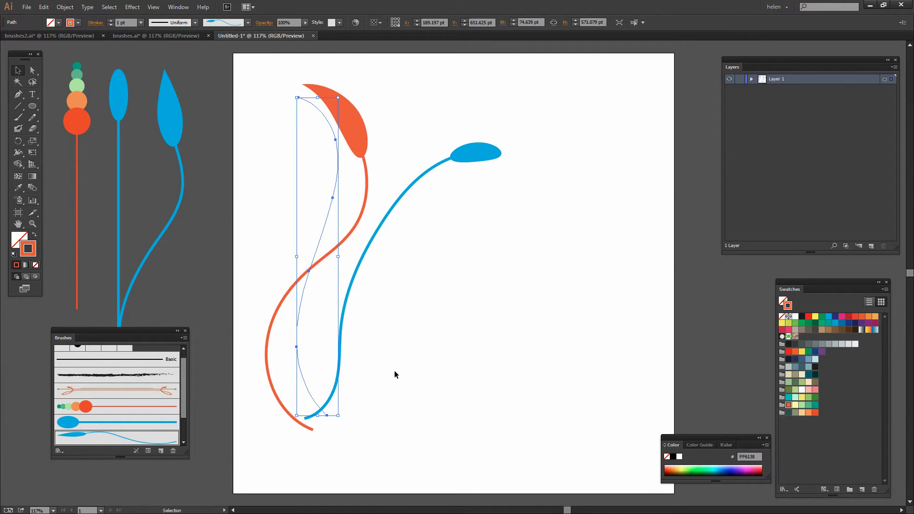
pyautogui.click(395, 362)
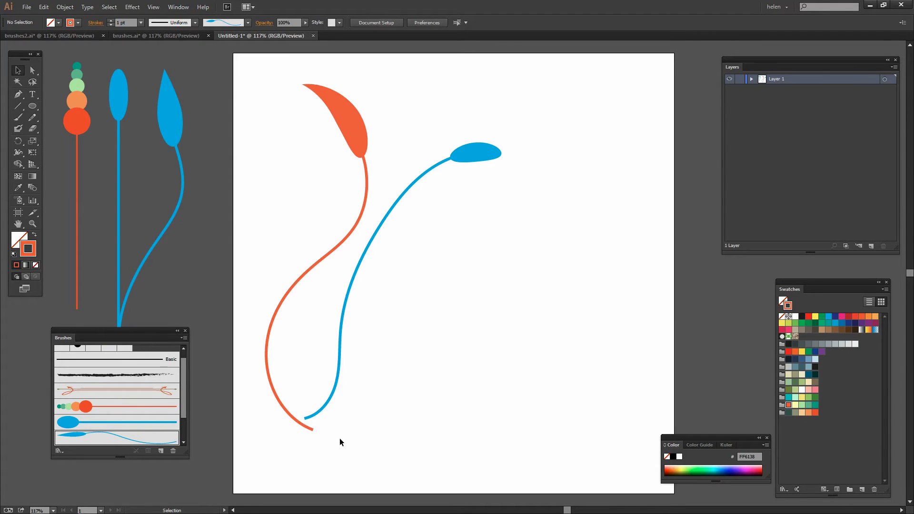